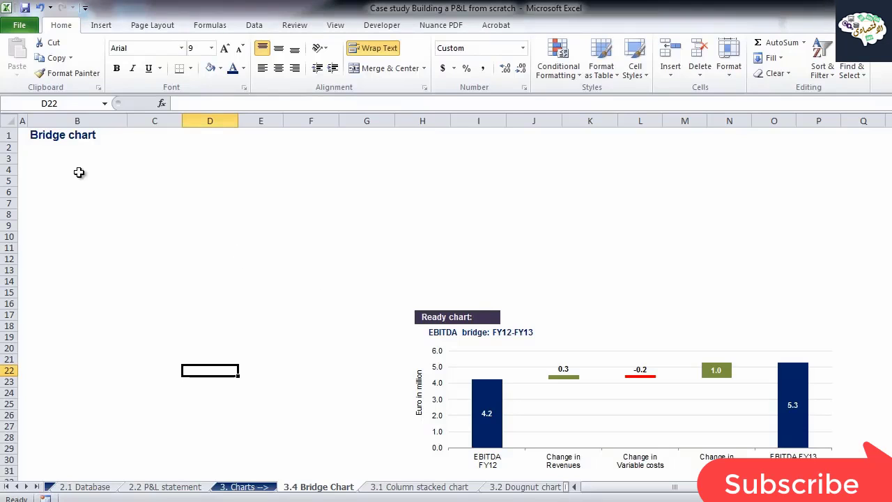
Select cell B3 on the Bridge Chart sheet and switch to the Insert ribbon.
left_click(71, 168)
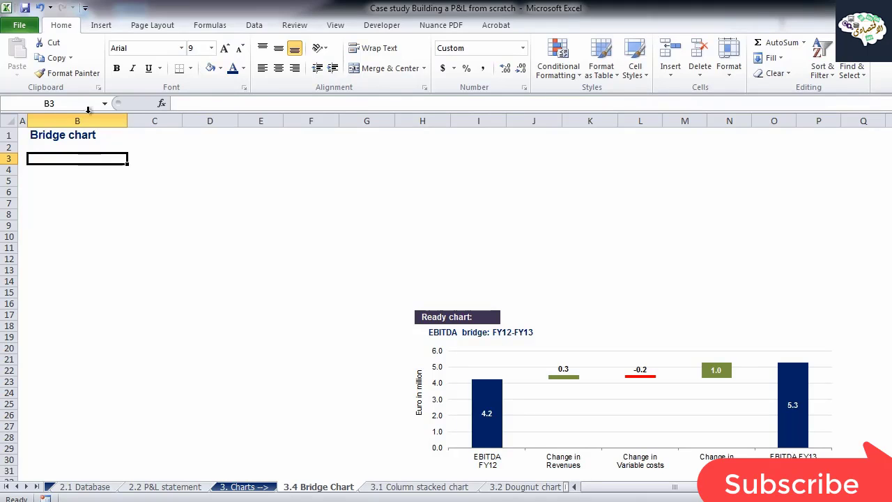
left_click(103, 26)
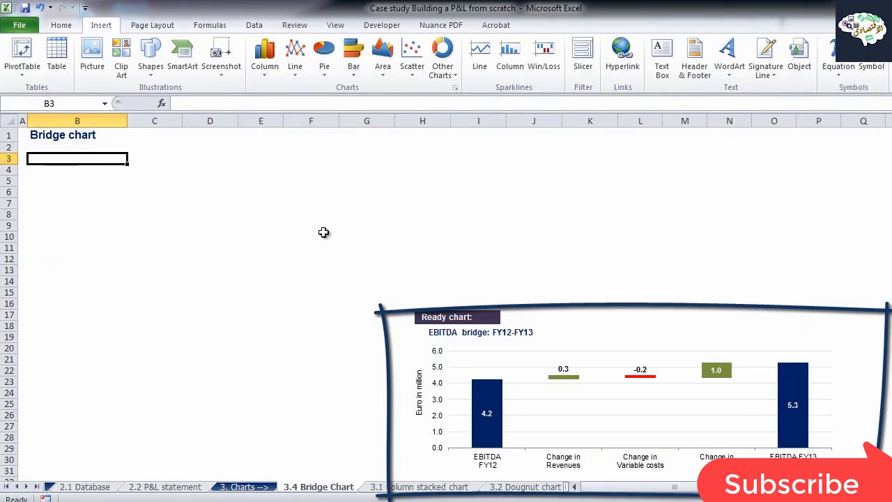
left_click(568, 332)
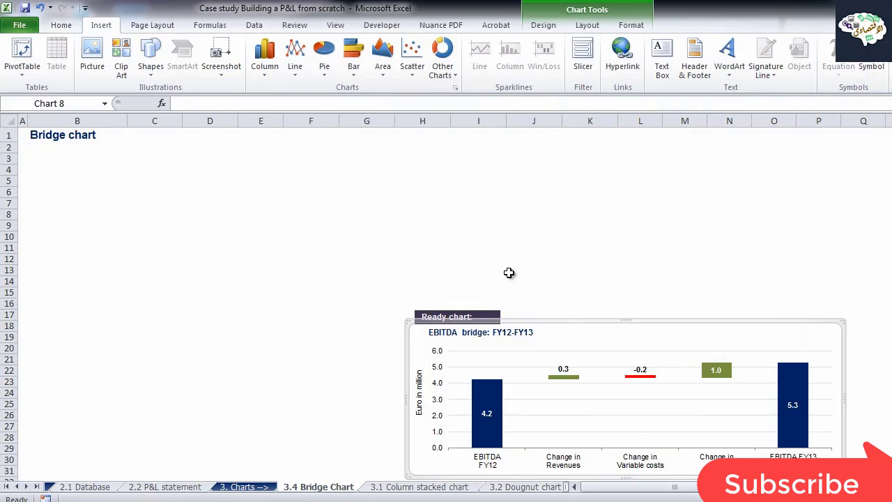
left_click(398, 258)
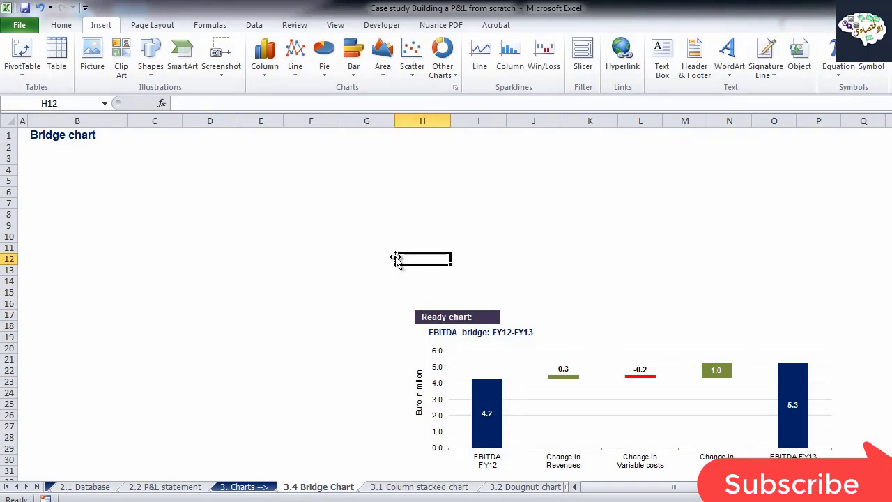
left_click(572, 426)
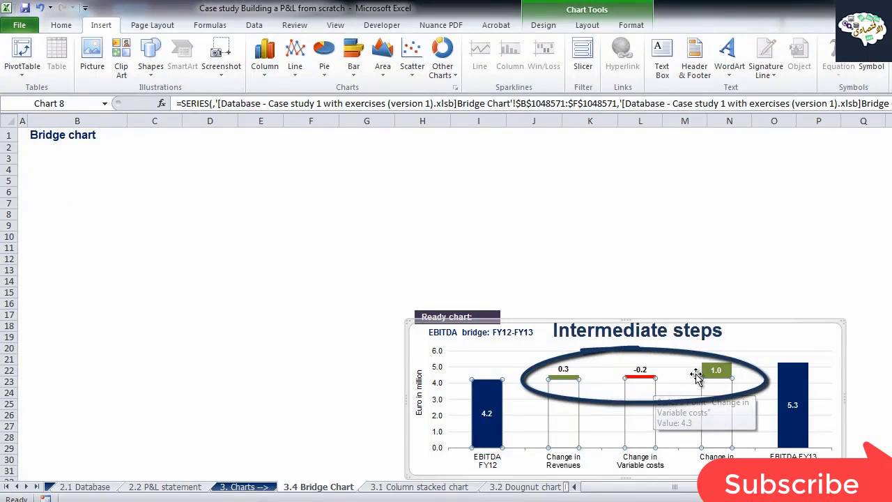
left_click(632, 281)
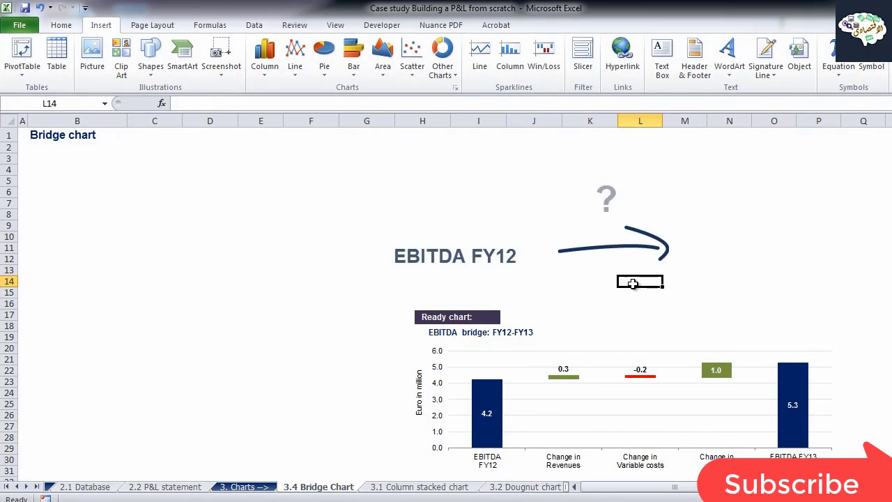
left_click(74, 170)
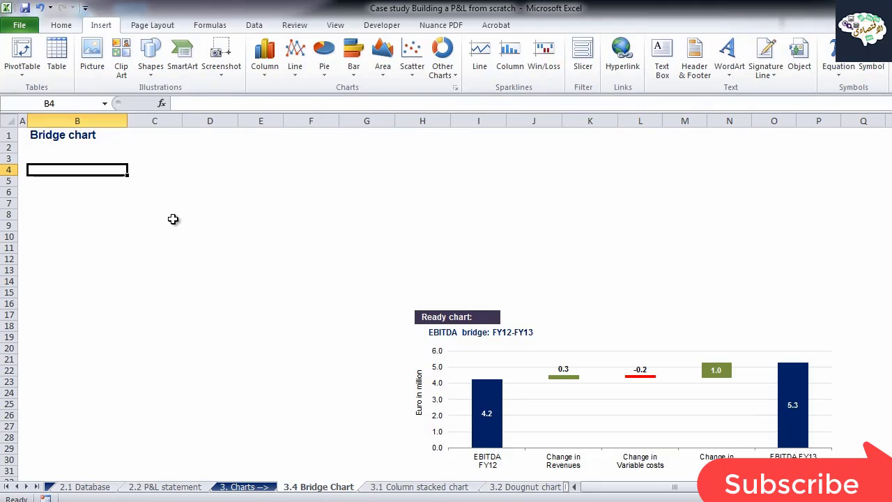
Enter EBITDA FY12, Change in Revenues and Change in Variable costs in B4:B6.
type("EBIT")
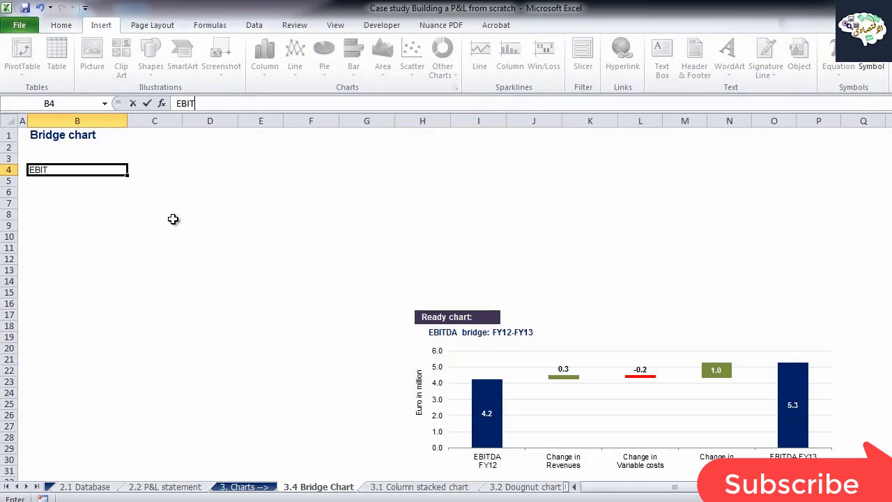
type("DA FY12")
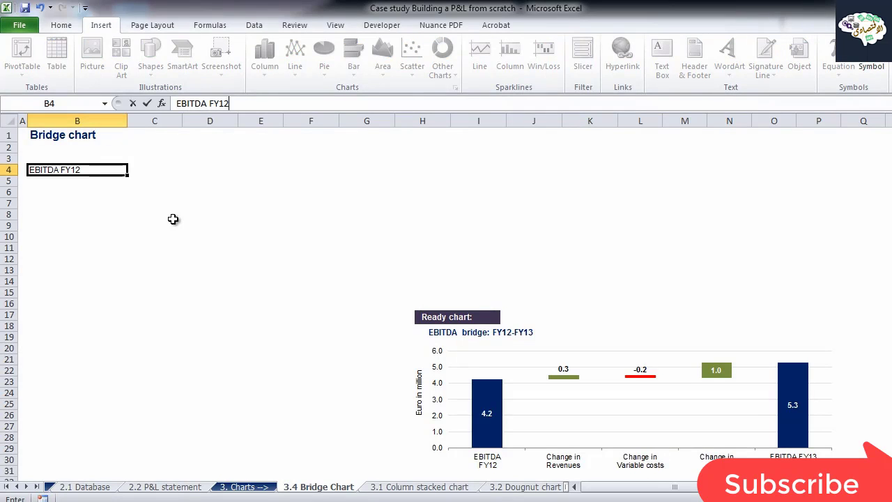
key("Return")
type("Change")
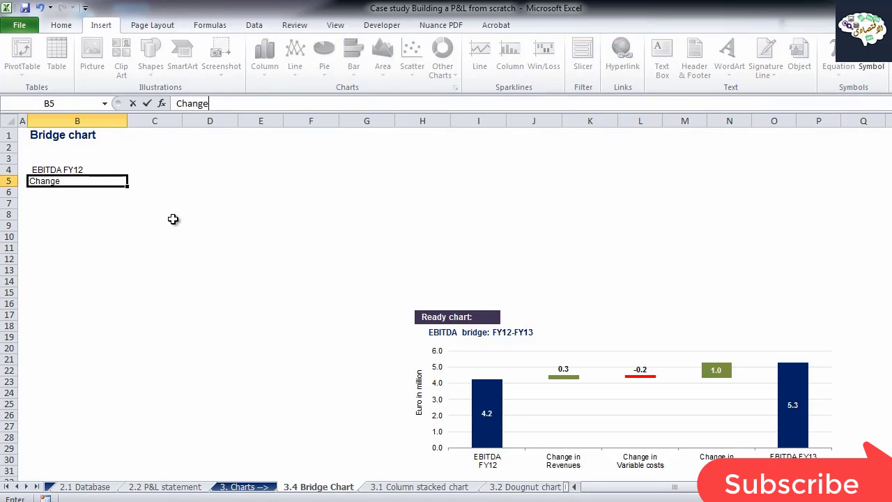
type(" in Revenues")
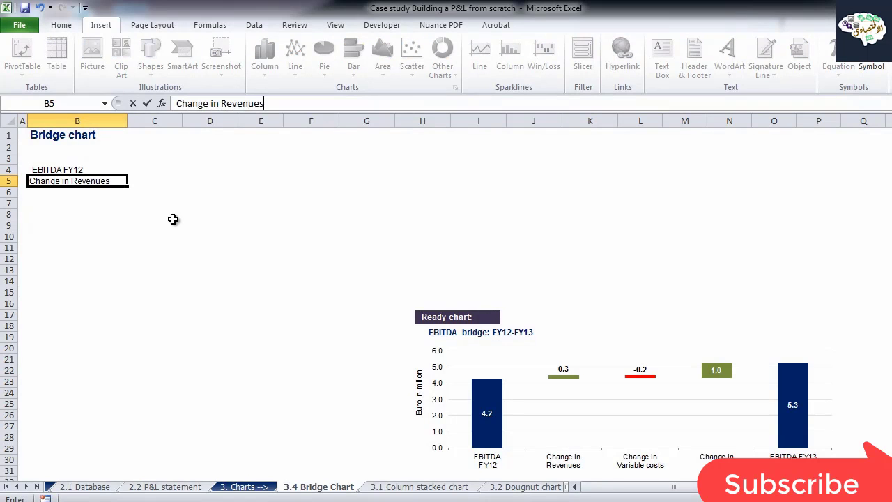
key("Return")
type("Chan")
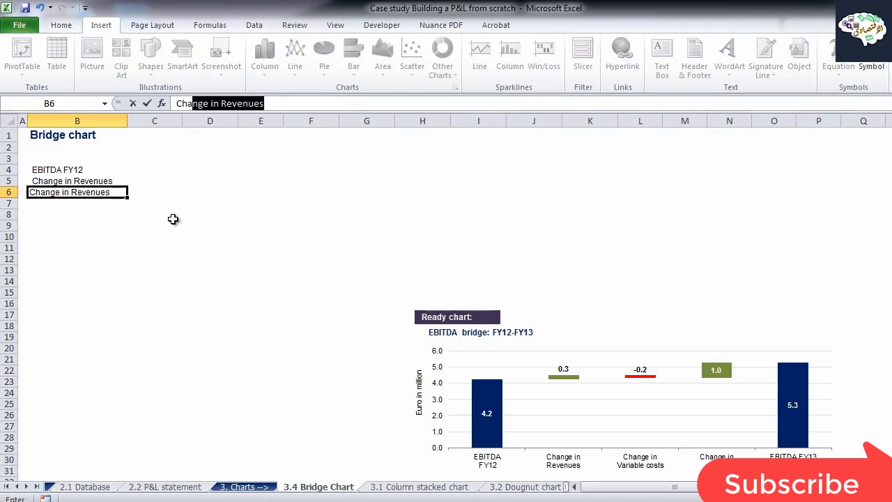
type("ge in V")
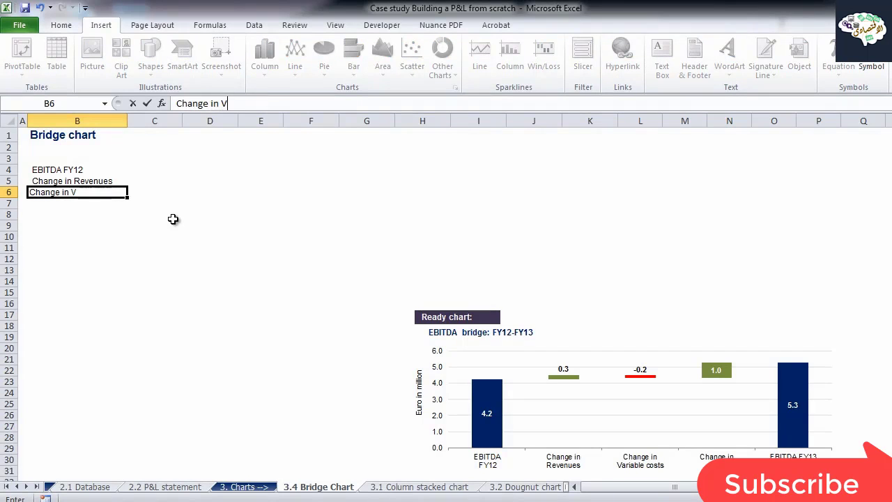
type("ariable costs")
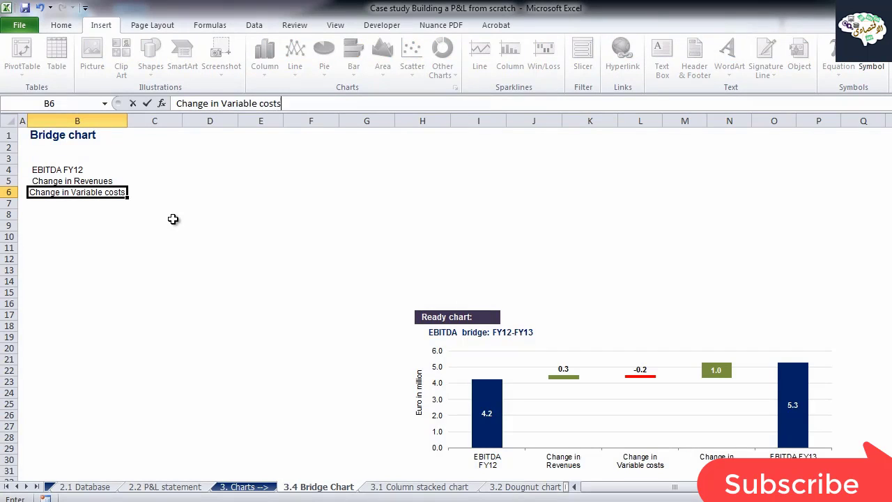
key("Return")
Enter Change in Opex and EBITDA FY13 in B7:B8, then go to C4.
type("Change in P")
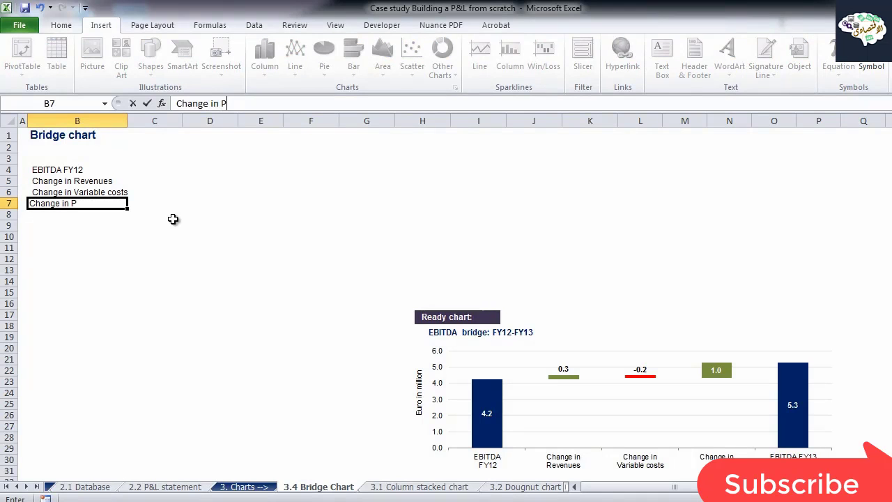
key("BackSpace")
type("Opex")
key("Return")
type("EBI")
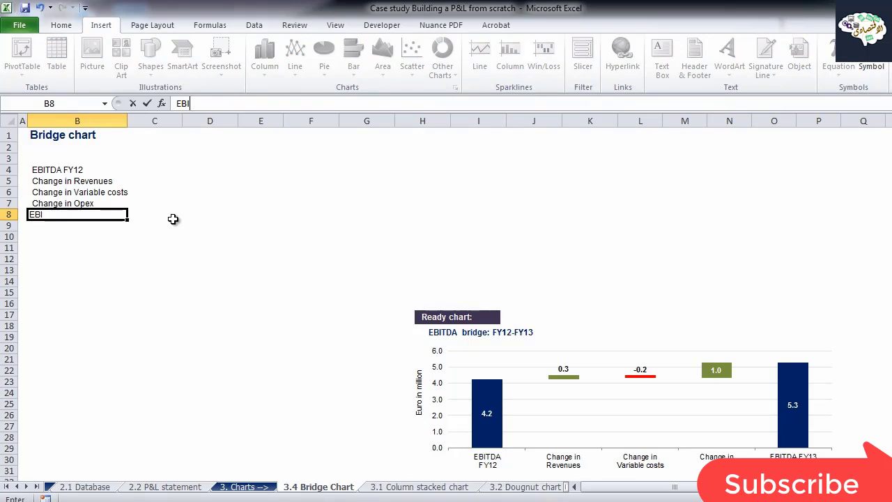
type("TDA FY13")
left_click(174, 220)
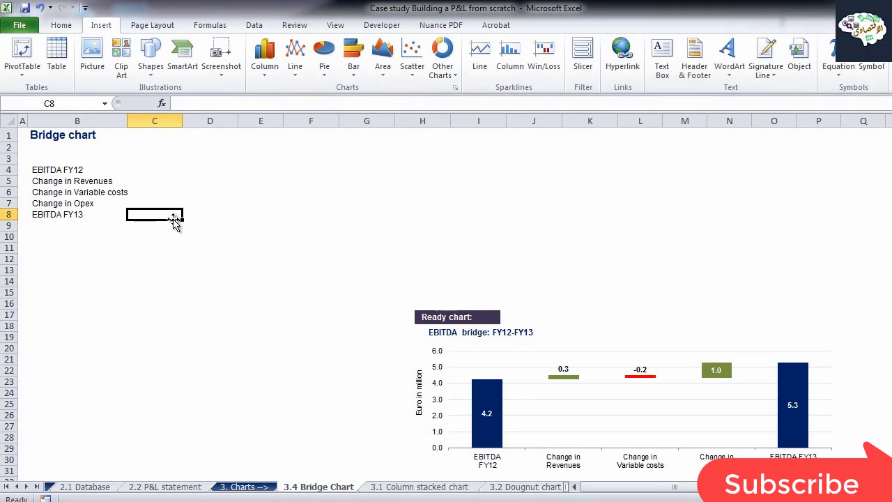
key("Up")
key("Up")
key("Up")
key("Up")
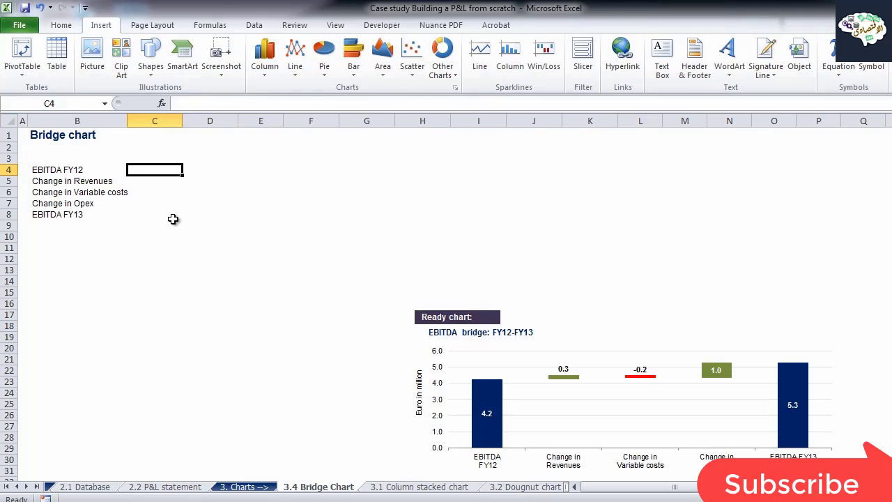
Link C4 to the FY12 EBITDA value 4.2 on the P&L statement sheet.
type("=")
key("ctrl+Page_Up")
key("ctrl+Page_Up")
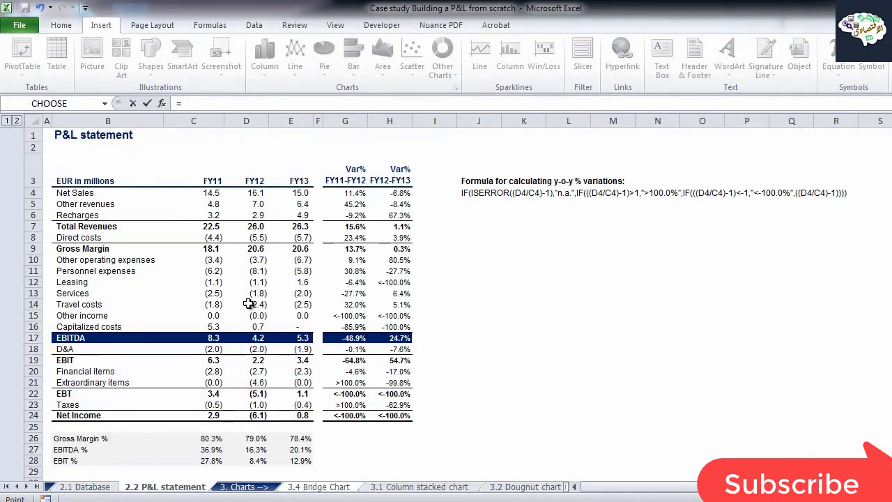
left_click(264, 337)
key("Return")
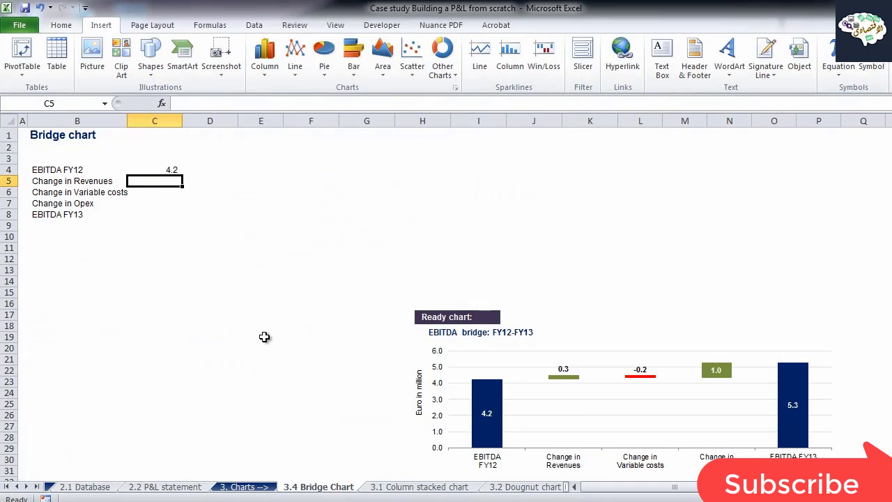
Set C5 to FY13 minus FY12 Total Revenues from the P&L, giving 0.3.
type("=")
key("ctrl+Page_Up")
key("ctrl+Page_Up")
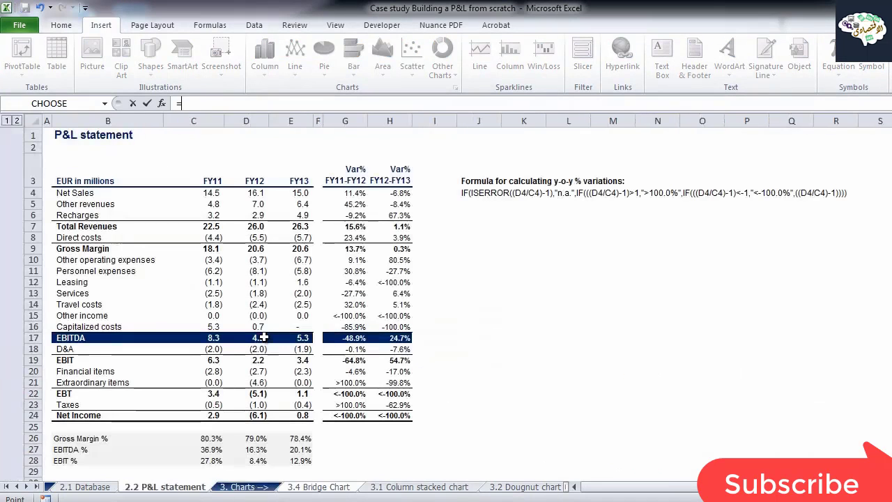
left_click(299, 226)
type("-")
left_click(258, 228)
key("Return")
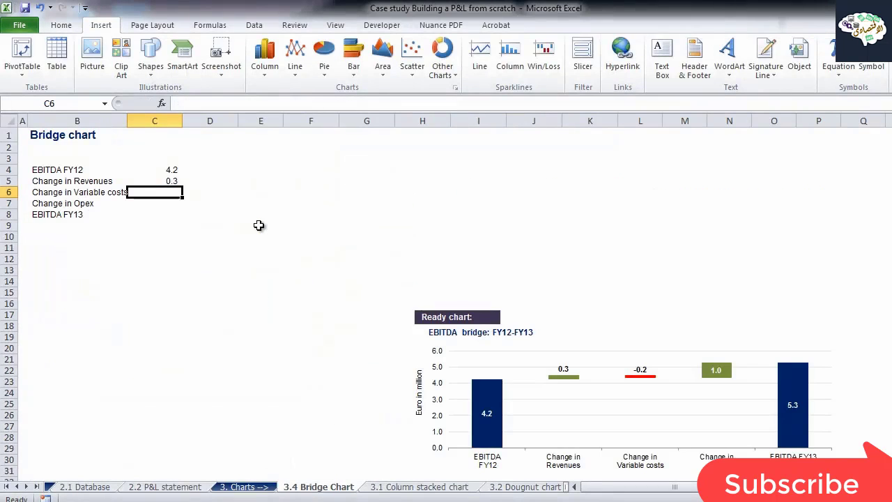
Set C6 to FY13 minus FY12 Direct costs from the P&L, giving (0.2).
type("+")
key("ctrl+Page_Up")
key("ctrl+Page_Up")
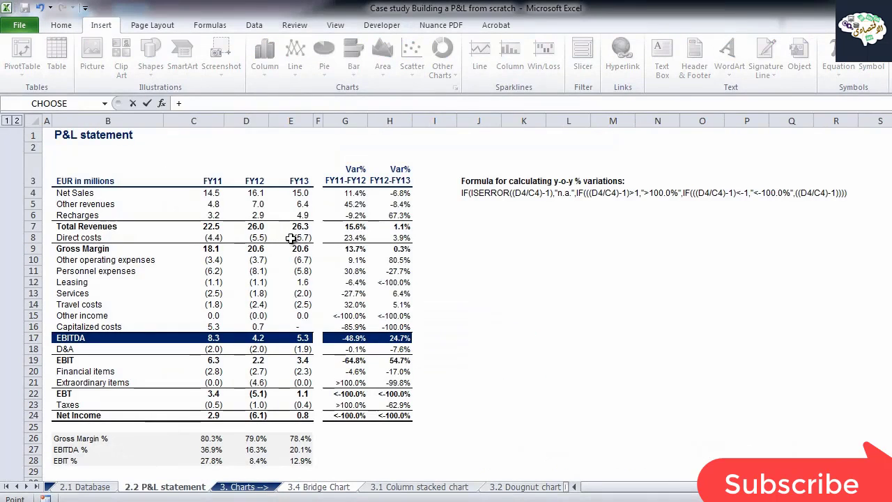
left_click(291, 238)
type("=")
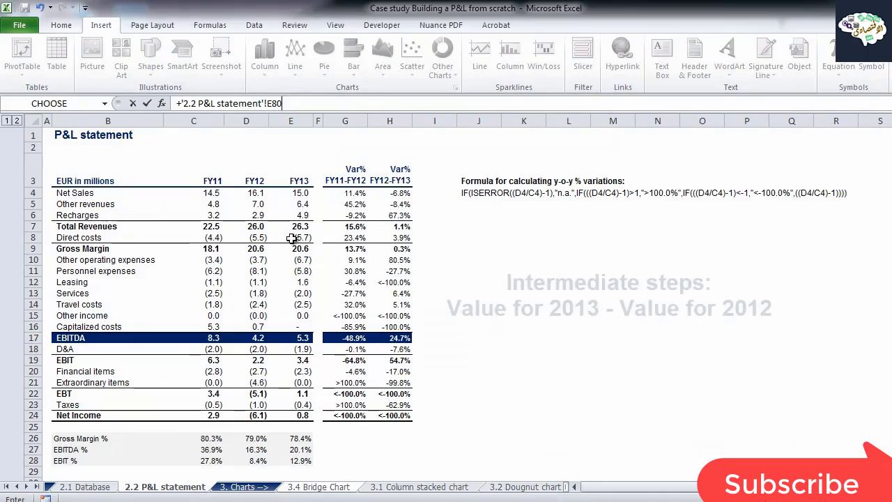
type("-")
key("ctrl+Page_Up")
key("ctrl+Page_Up")
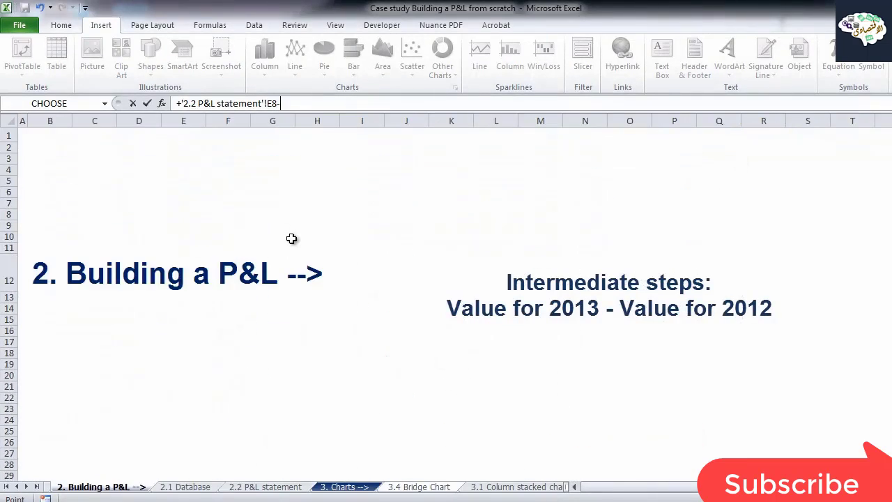
key("ctrl+Page_Down")
key("ctrl+Page_Down")
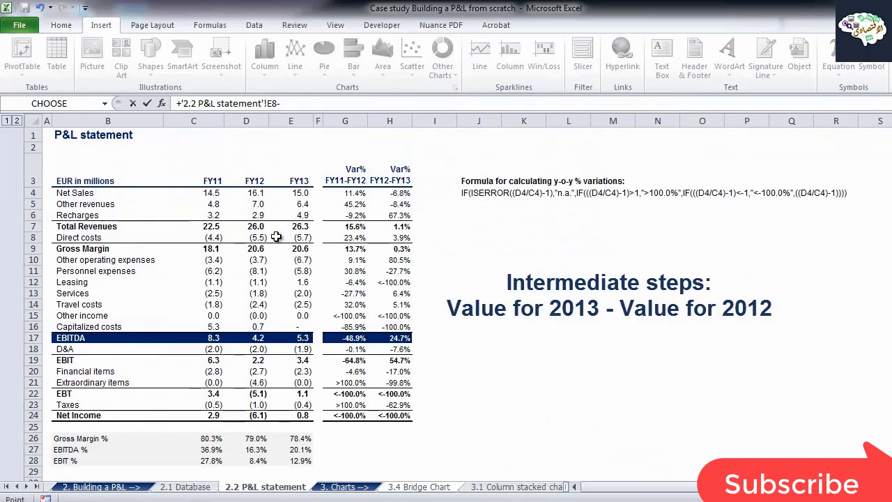
left_click(259, 238)
key("Escape")
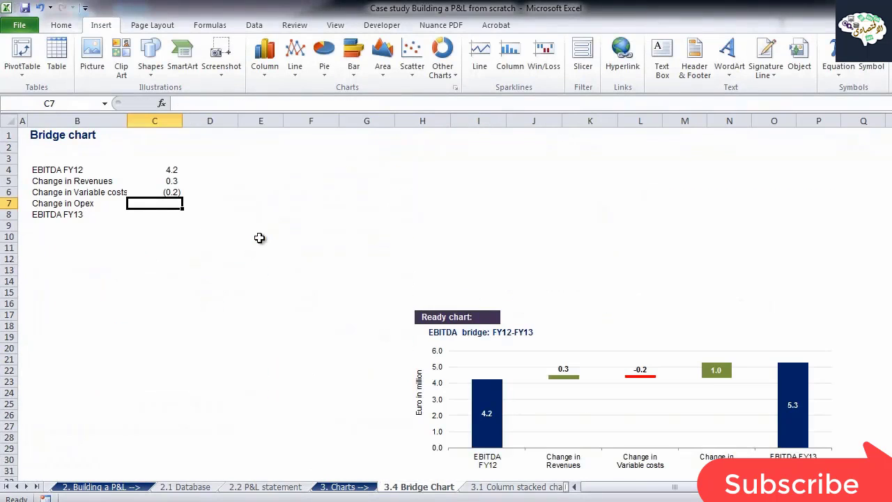
Set C7 to =SUM(E10:E16)-SUM(D10:D16) from the P&L statement, giving 1.0.
type("=")
key("ctrl+Page_Up")
key("ctrl+Page_Up")
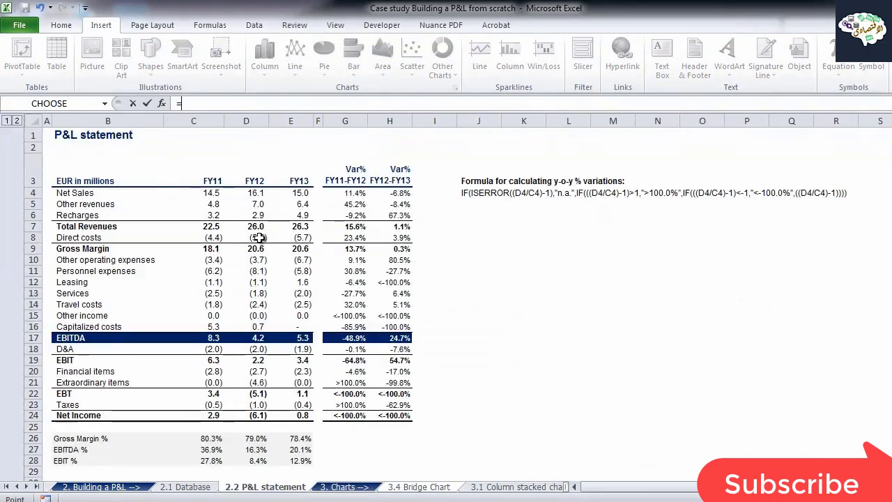
type("SUM(")
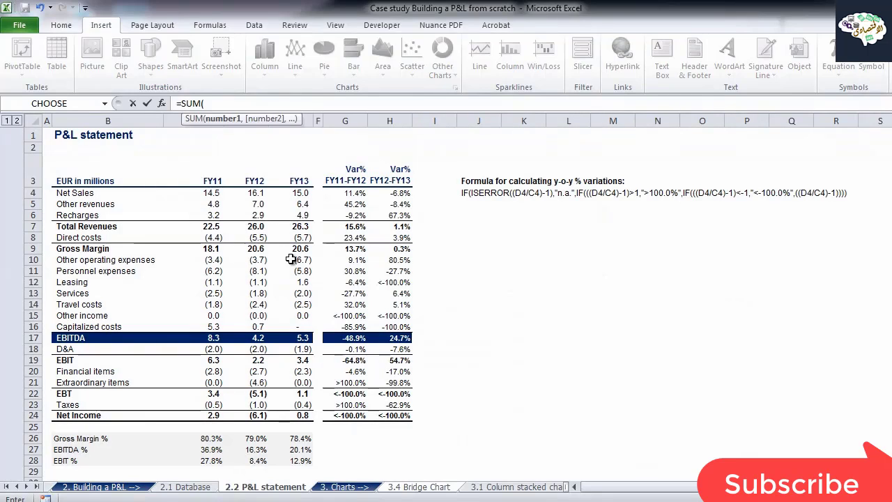
left_click_drag(292, 259, 294, 326)
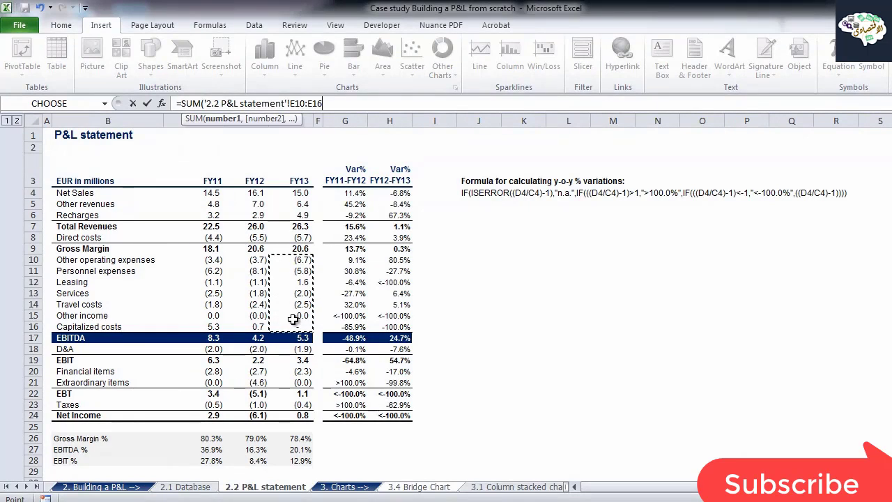
type(")-SUM(")
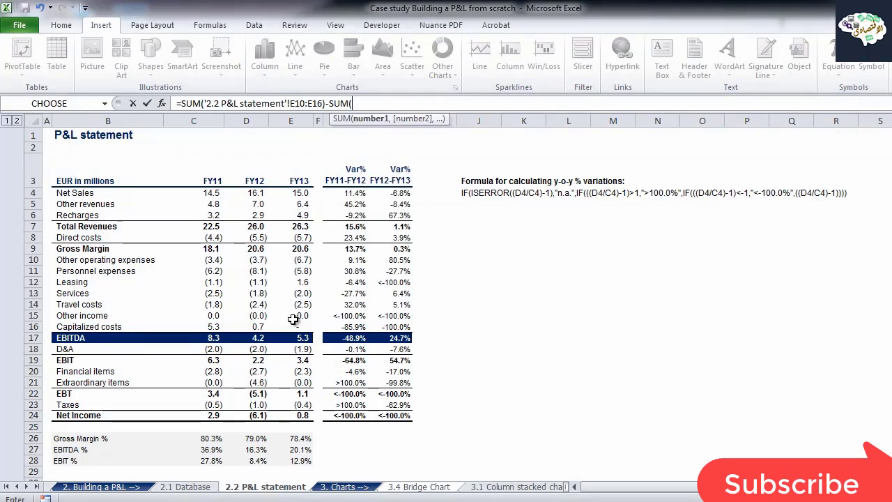
left_click_drag(259, 262, 258, 326)
type(")")
key("Escape")
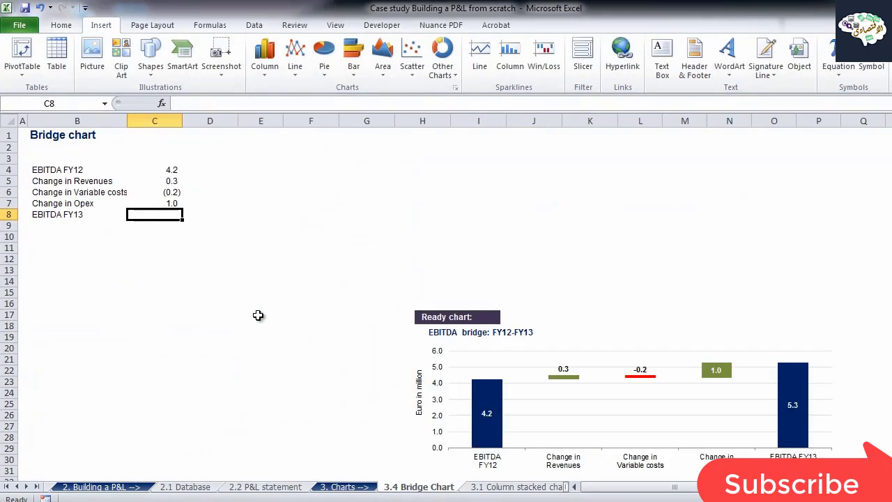
Link C8 to the P&L's FY13 EBITDA value of 5.3.
key("Up")
key("shift+Up")
key("shift+Up")
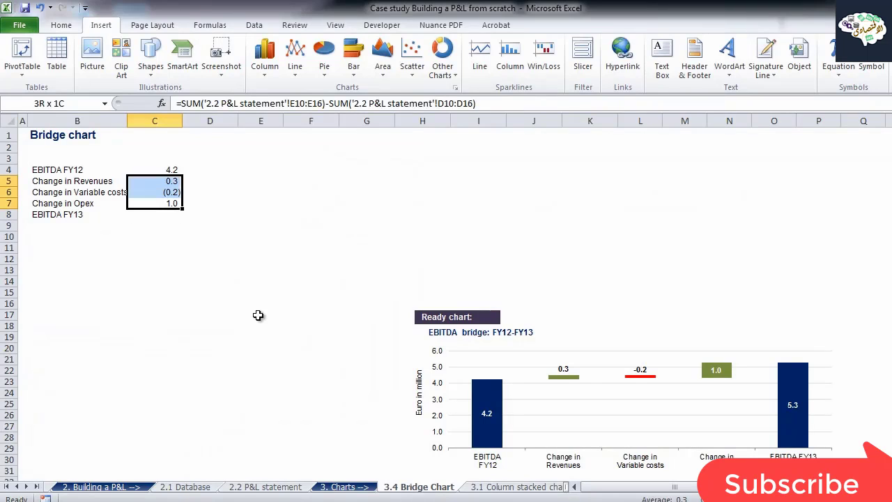
key("Up")
key("Up")
key("Up")
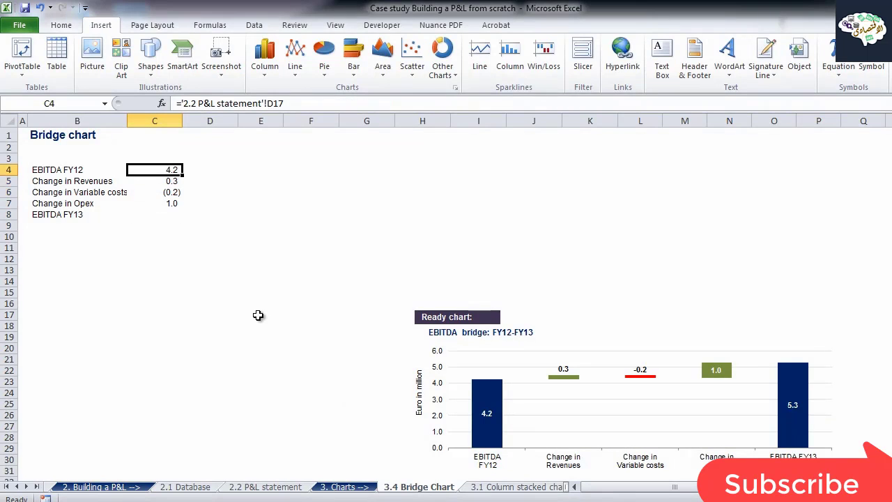
key("shift+Down")
key("shift+Down")
key("shift+Down")
key("Down")
key("Down")
key("Down")
key("Down")
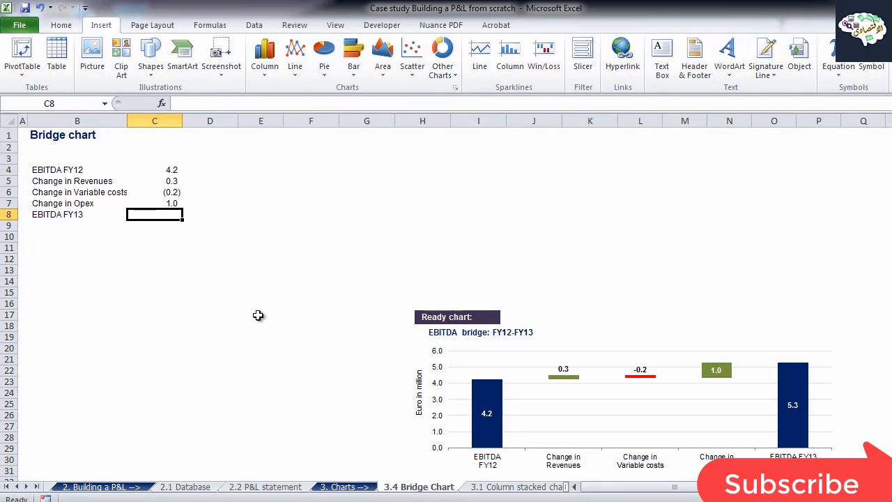
type("=")
key("ctrl+Page_Up")
key("ctrl+Page_Up")
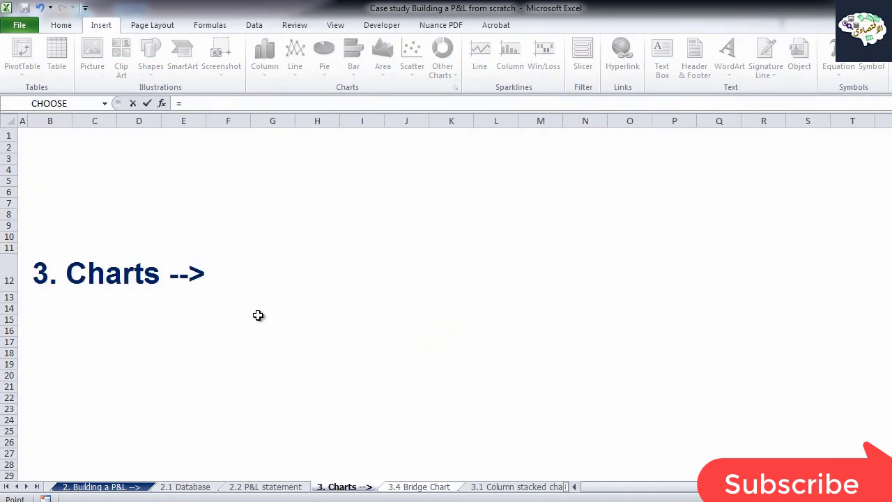
left_click(308, 338)
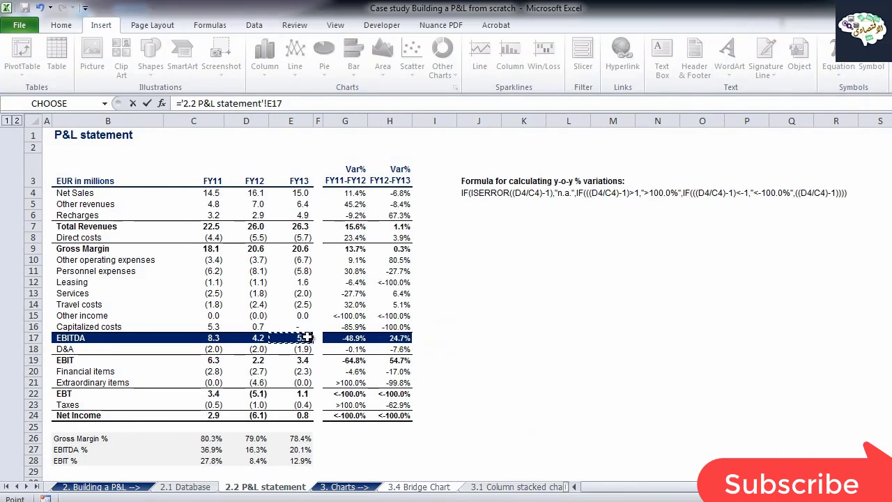
key("Return")
Add a Check label in B10 with =SUM(C4:C7)-C8 in C10, selecting B10:C10.
key("Down")
key("Left")
type("Check")
key("Right")
type("=SUM(")
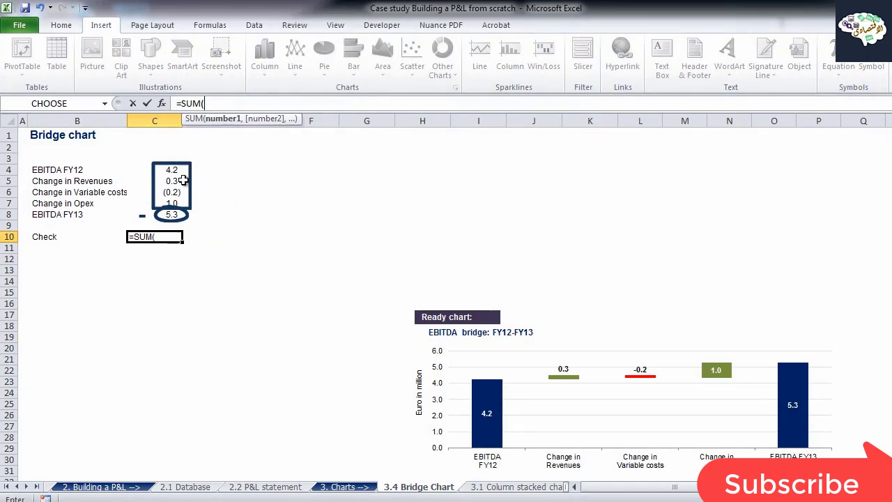
left_click_drag(175, 170, 177, 203)
type(")-")
left_click(167, 214)
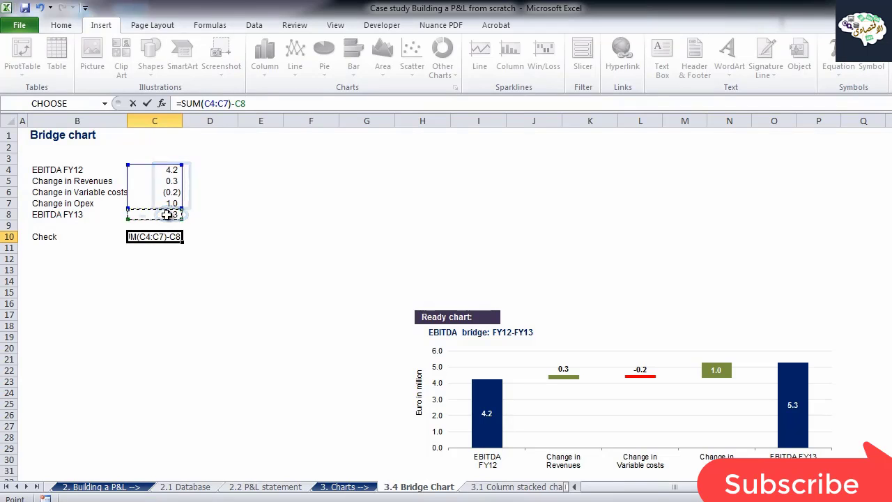
key("Return")
key("Up")
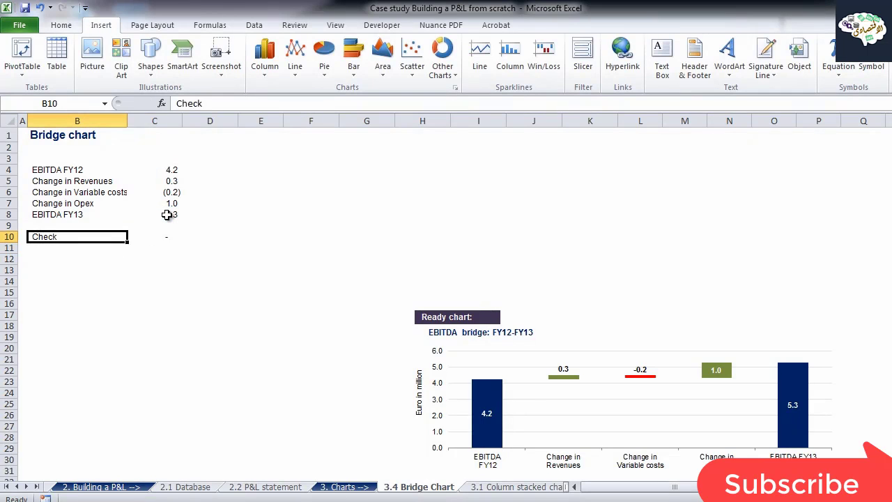
key("shift+Right")
key("alt+h")
Fill the Check row B10:C10 yellow.
key("h")
left_click(244, 170)
left_click(209, 270)
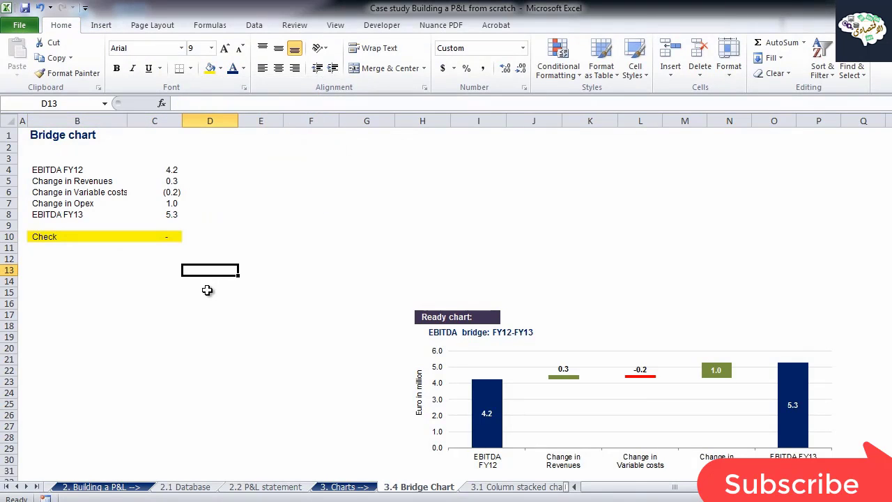
left_click(165, 237)
left_click(152, 274)
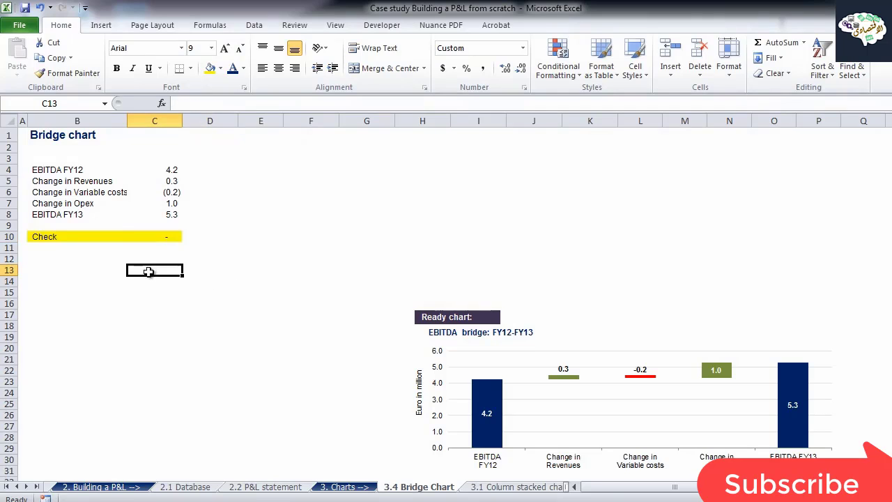
Copy the labels B4:B8 and paste them transposed across row 14 starting at B14.
left_click_drag(59, 172, 59, 214)
key("ctrl+c")
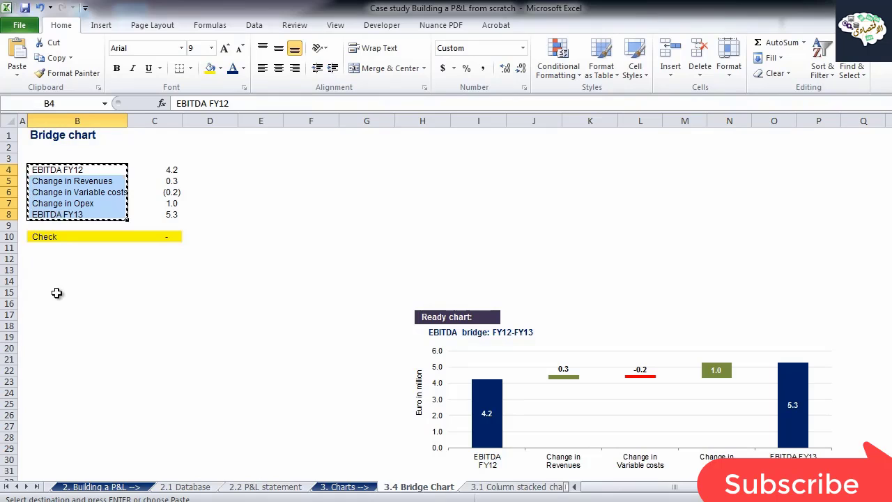
left_click(54, 283)
key("alt+e")
key("s")
key("e")
key("Return")
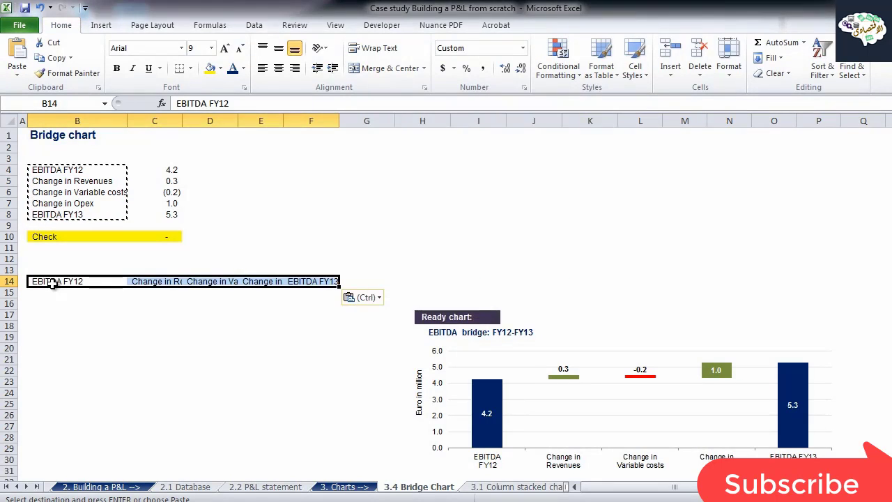
Wrap the row 14 labels and align them right and to the top.
left_click(366, 51)
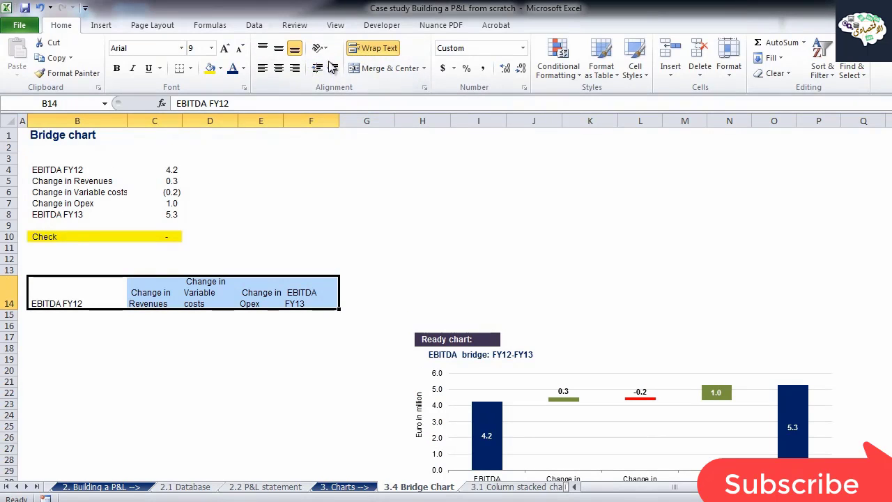
left_click(294, 67)
left_click(263, 47)
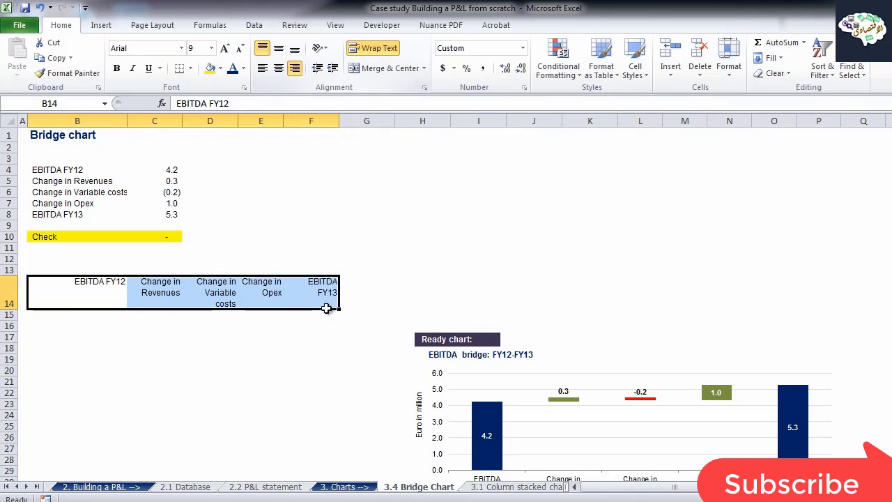
left_click(307, 315)
Move the ready bridge chart and its caption slightly higher, then select B15.
left_click(519, 342)
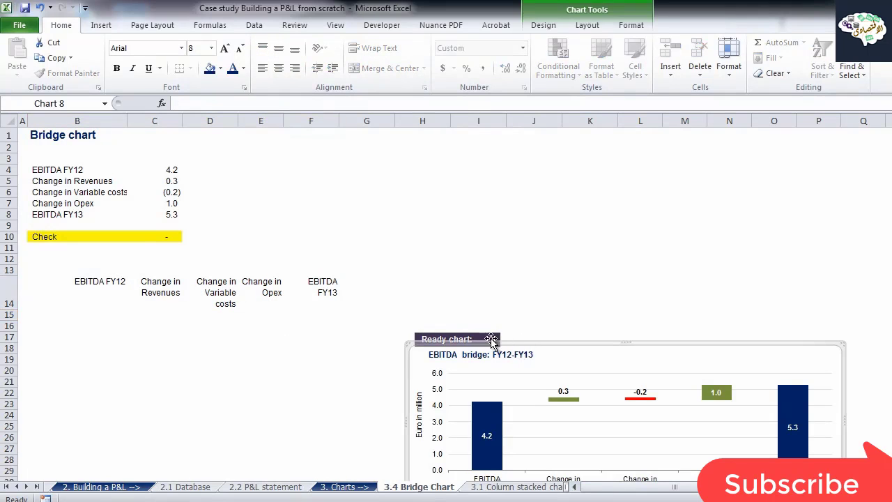
left_click(495, 340)
left_click_drag(523, 343, 517, 319)
left_click(352, 324)
left_click(311, 290)
left_click(260, 337)
left_click(103, 307)
left_click(104, 315)
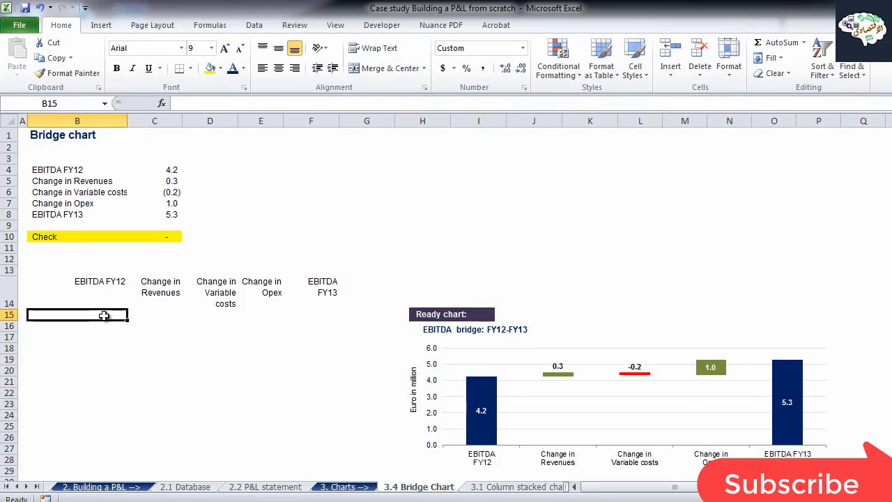
Link B15 to the EBITDA FY12 value in C4, showing 4.2.
type("=")
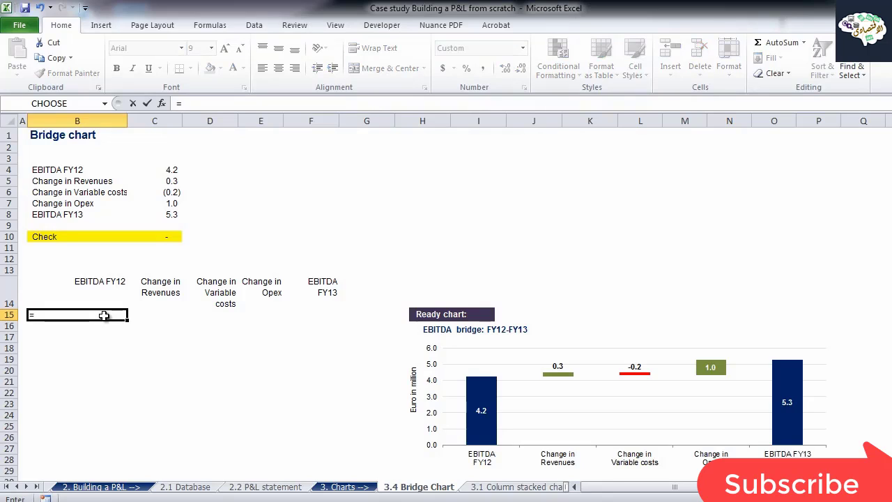
type("10")
key("BackSpace")
key("BackSpace")
key("Right")
key("Up")
key("Up")
key("Up")
key("Up")
key("Up")
key("Up")
key("Up")
key("Up")
key("Up")
key("Up")
key("Up")
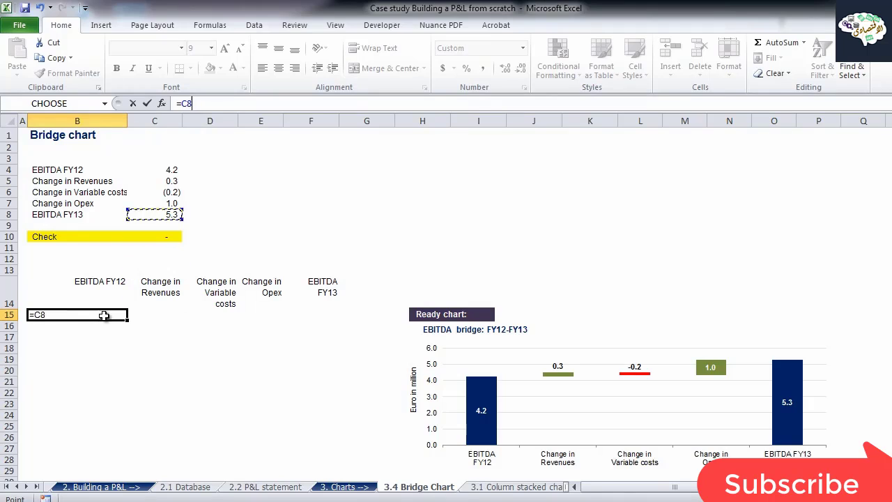
key("Return")
left_click(104, 314)
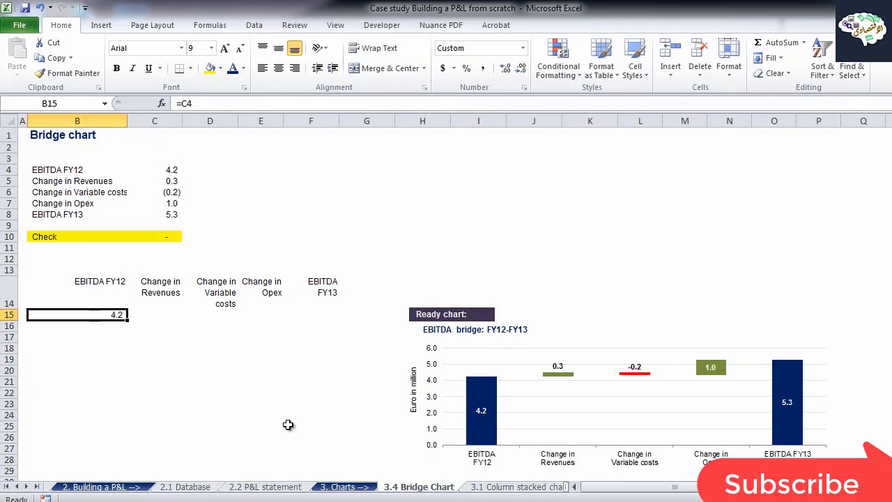
Inspect the ready chart's hidden base series under EBITDA FY12 and Change in Revenues.
left_click(564, 399)
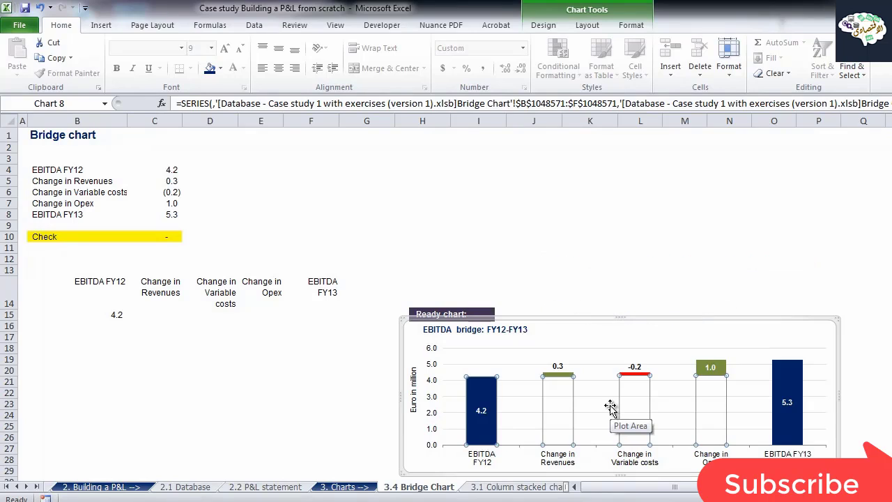
left_click(328, 392)
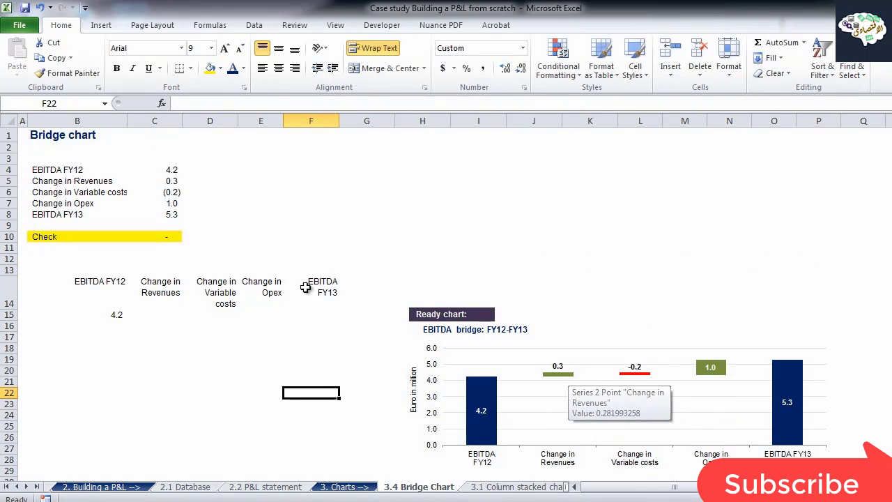
left_click(480, 389)
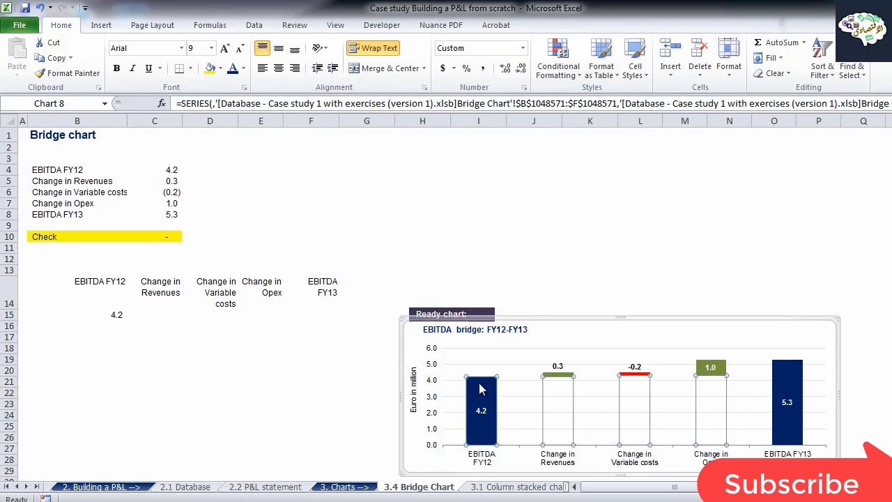
left_click(480, 389)
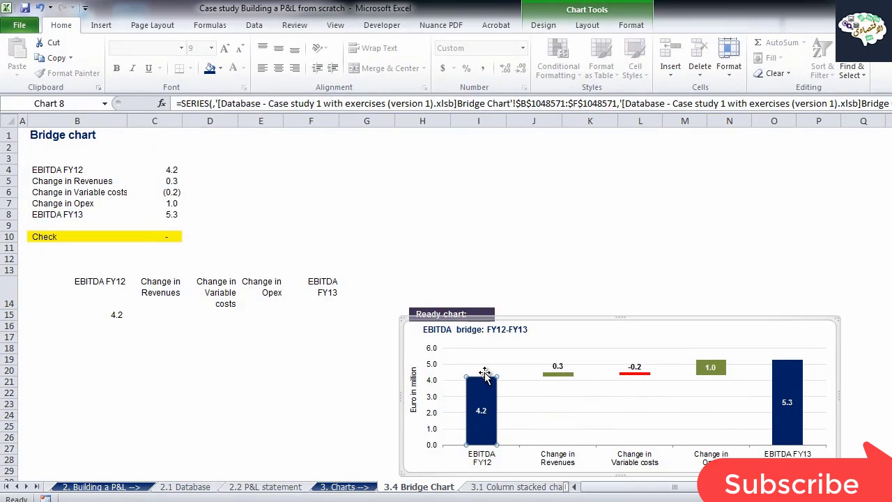
left_click(559, 400)
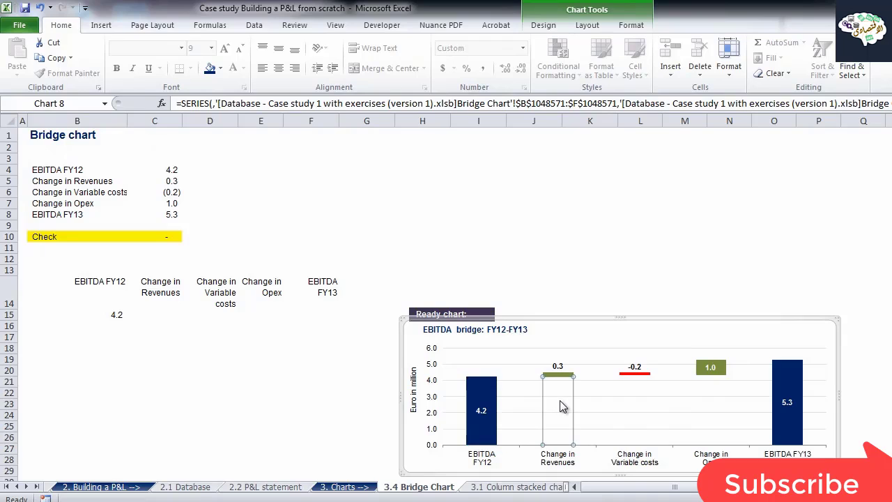
left_click(312, 417)
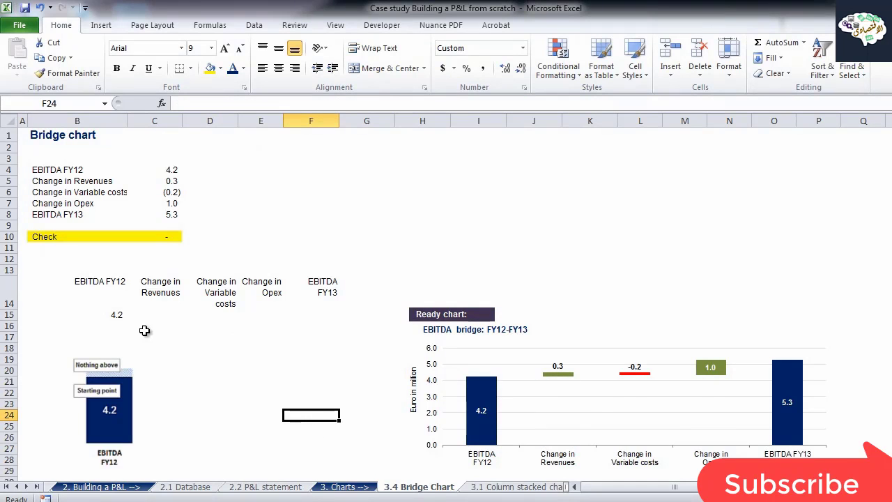
Enter 0 in B16, shown as a dash, and compare with the chart's EBITDA FY12 bar.
left_click(119, 325)
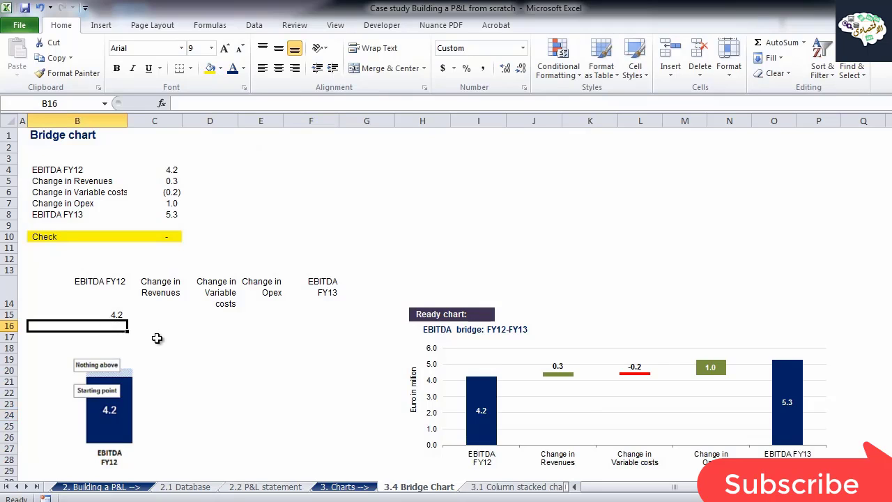
type("0")
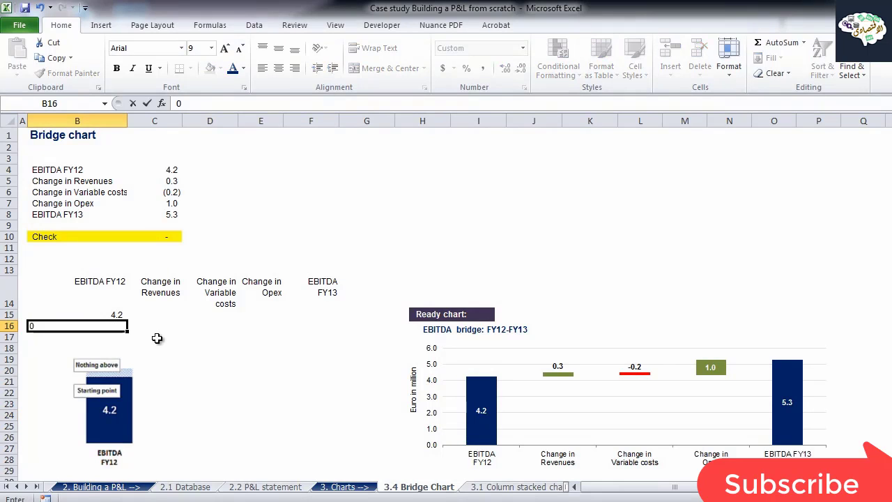
key("Tab")
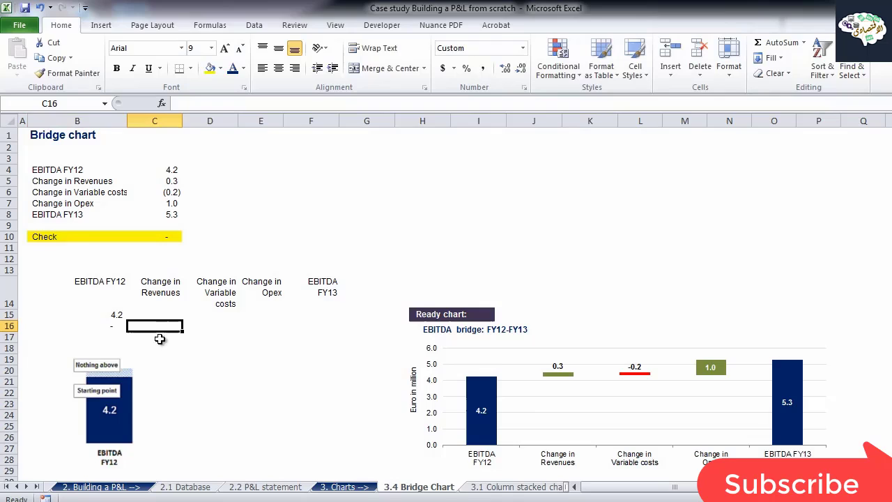
left_click(479, 385)
left_click(479, 385)
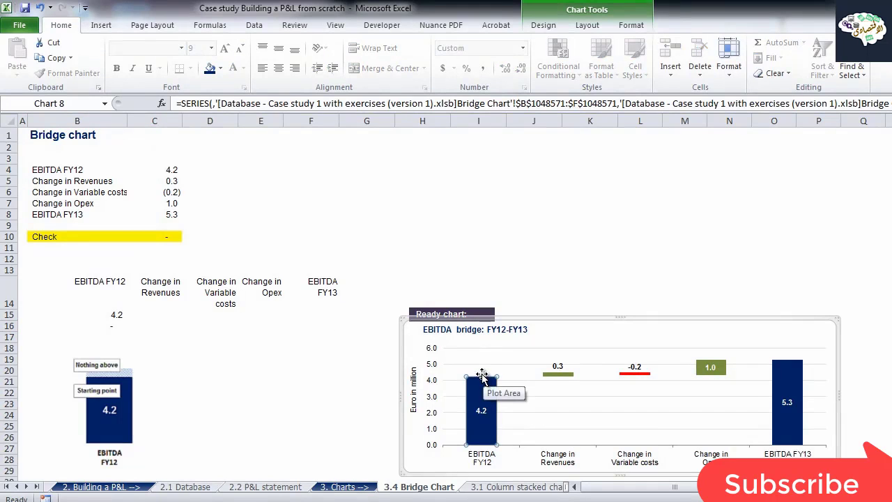
left_click(166, 315)
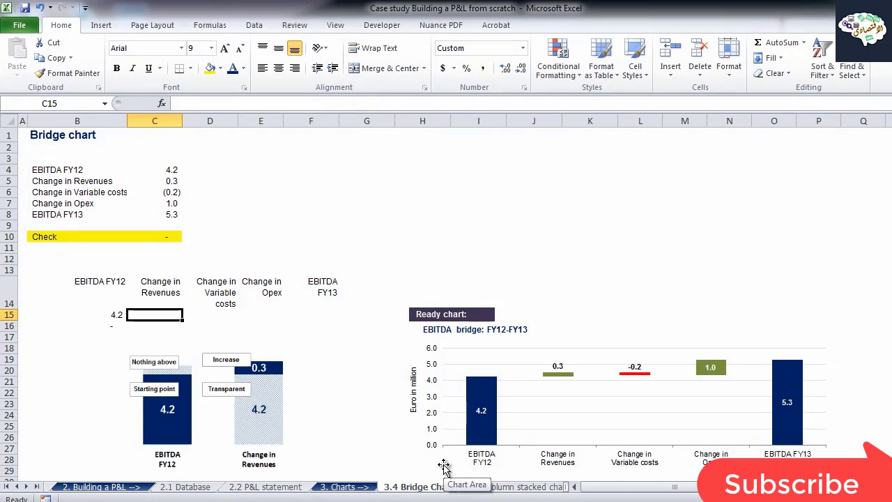
Set C15 to =+B15 (4.2) and C16 to =+C5 (0.3).
type("+")
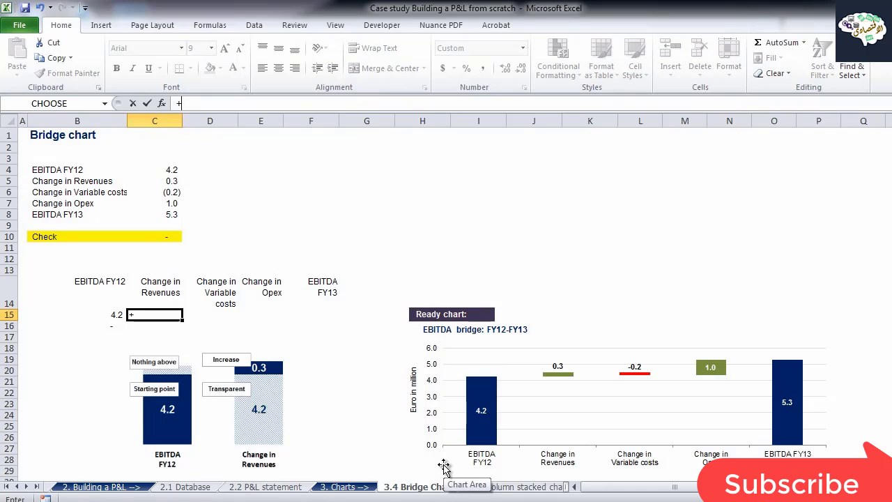
key("Left")
key("Return")
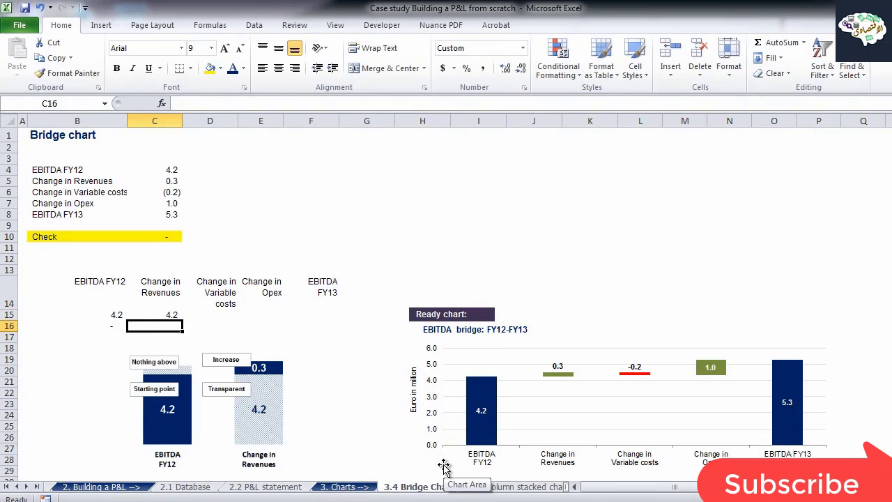
type("+")
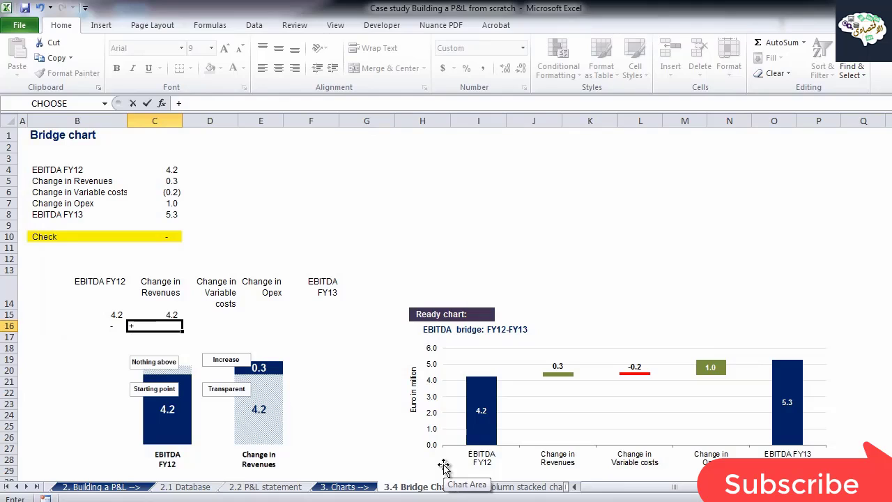
key("Up")
key("Up")
key("Up")
key("Up")
key("Up")
key("Up")
key("Up")
key("Up")
key("Up")
key("Up")
key("Up")
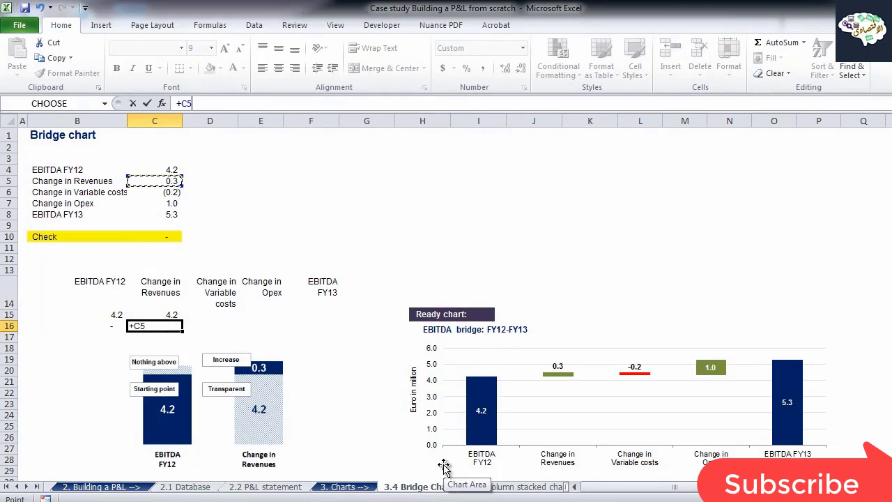
key("Return")
key("Up")
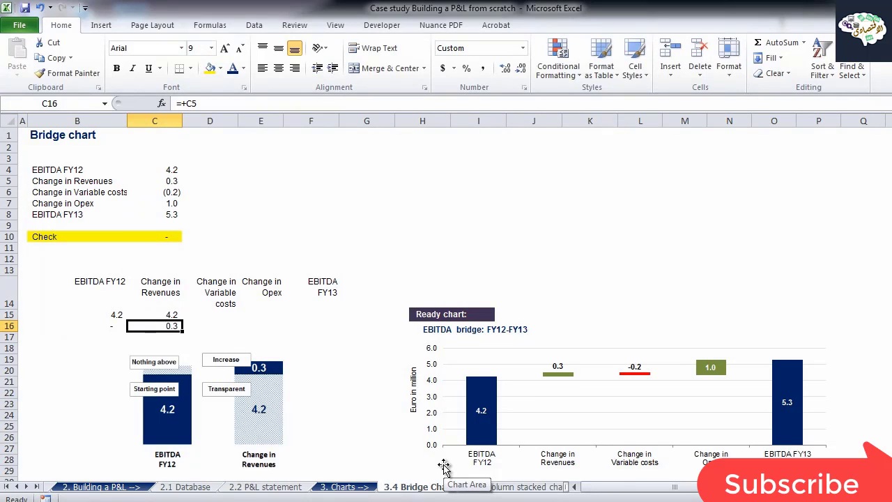
Inspect the ready chart's transparent base point under Change in Revenues, then select D15.
left_click(562, 411)
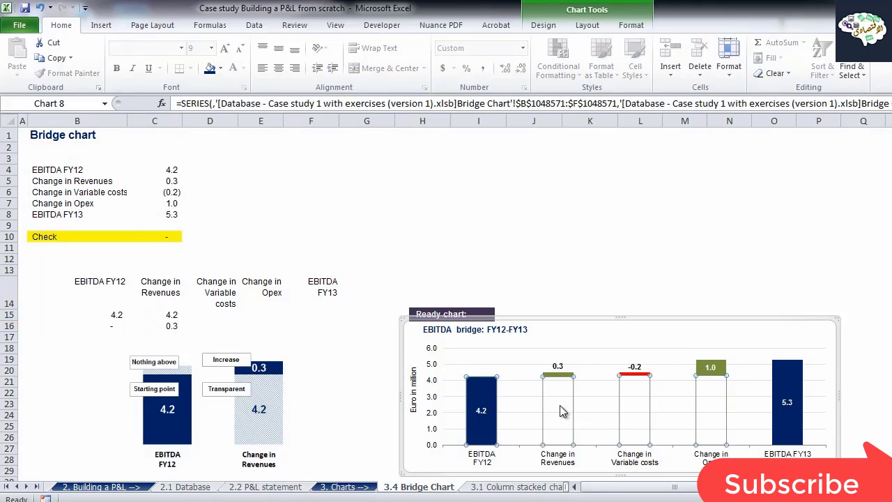
left_click(561, 407)
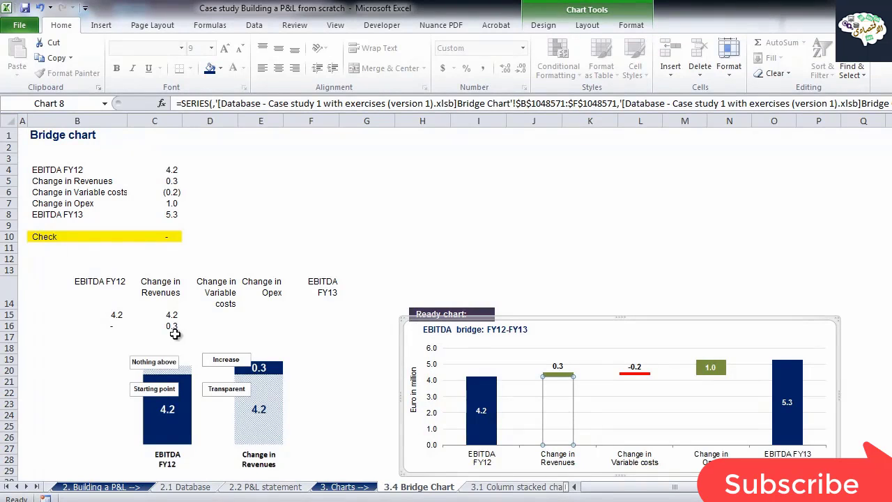
left_click(211, 315)
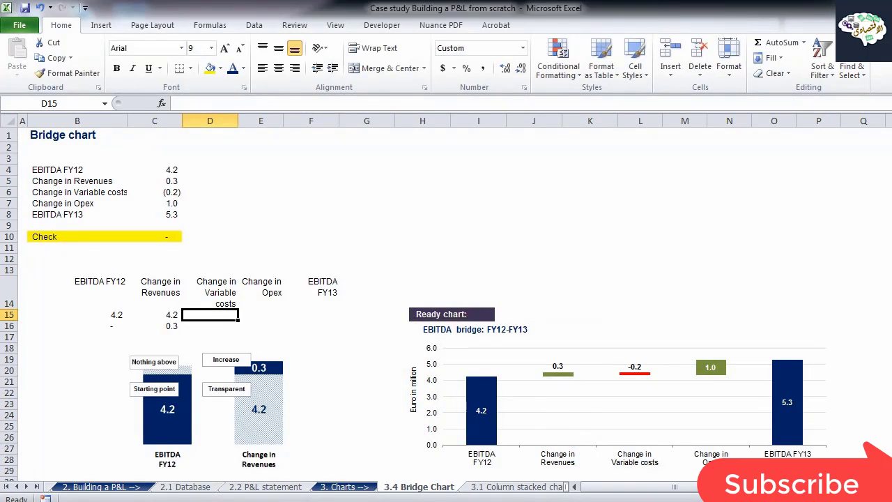
left_click(556, 402)
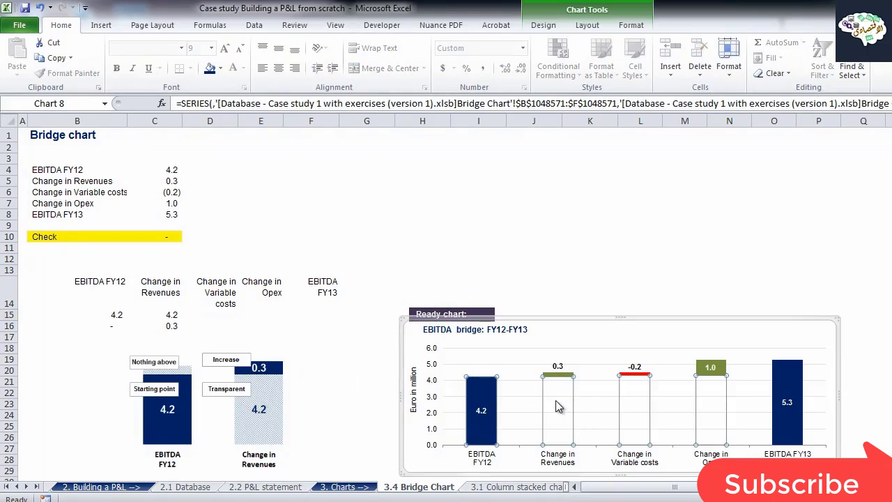
left_click(555, 401)
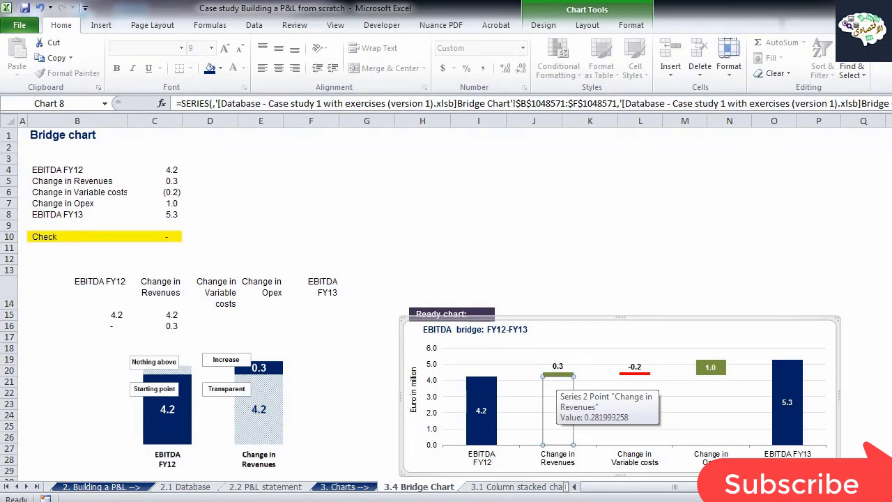
left_click(210, 348)
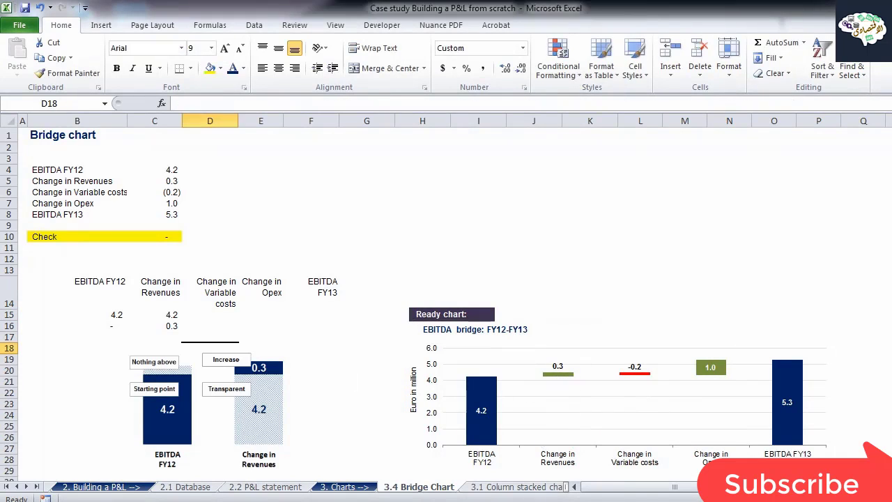
left_click(211, 313)
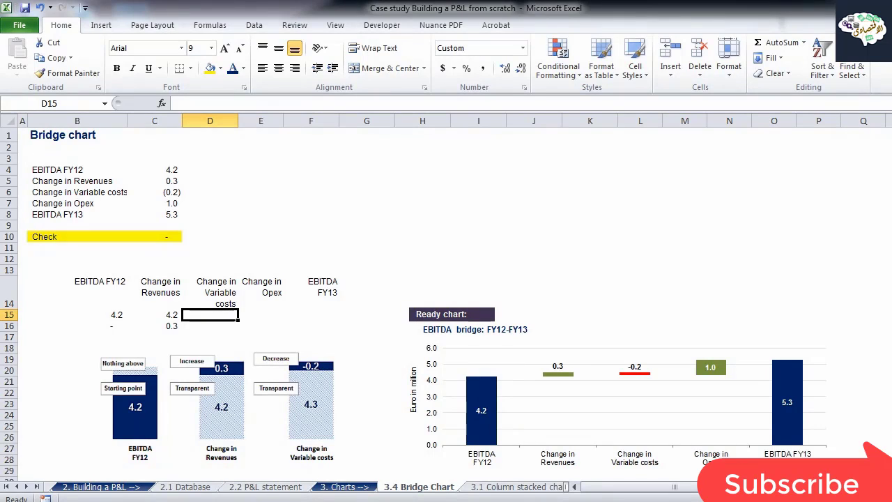
Build D15's base formula from C15, C16 and C6 so it shows 4.3.
type("+")
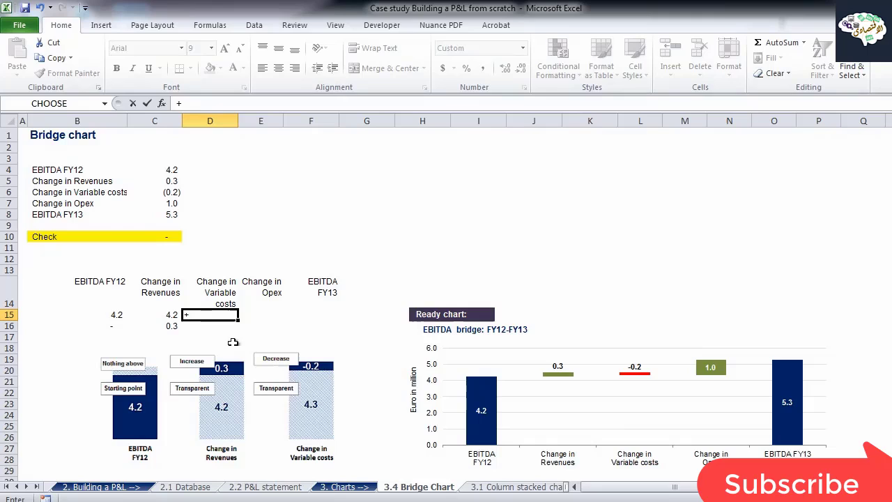
left_click(174, 315)
type("+")
left_click(173, 326)
key("Return")
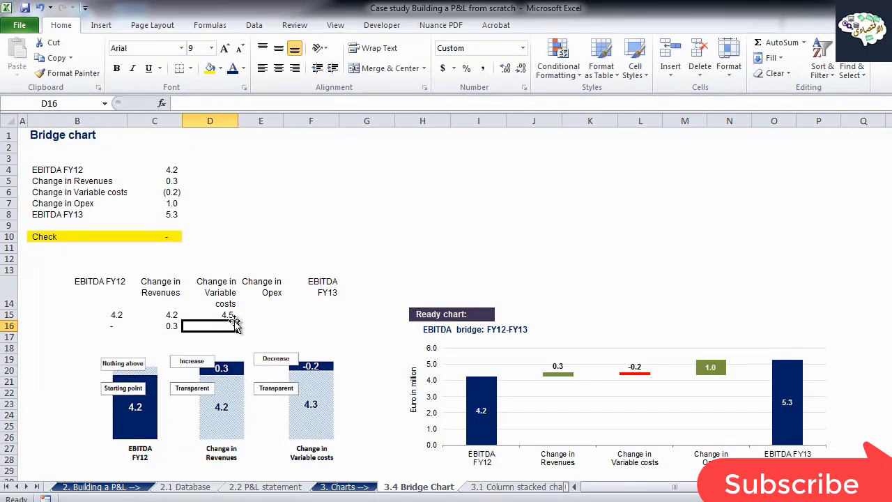
double_click(227, 316)
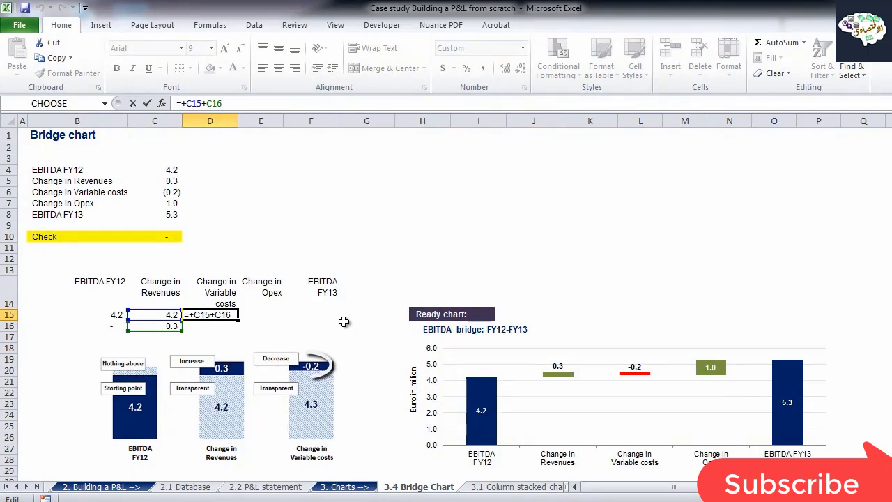
type("+")
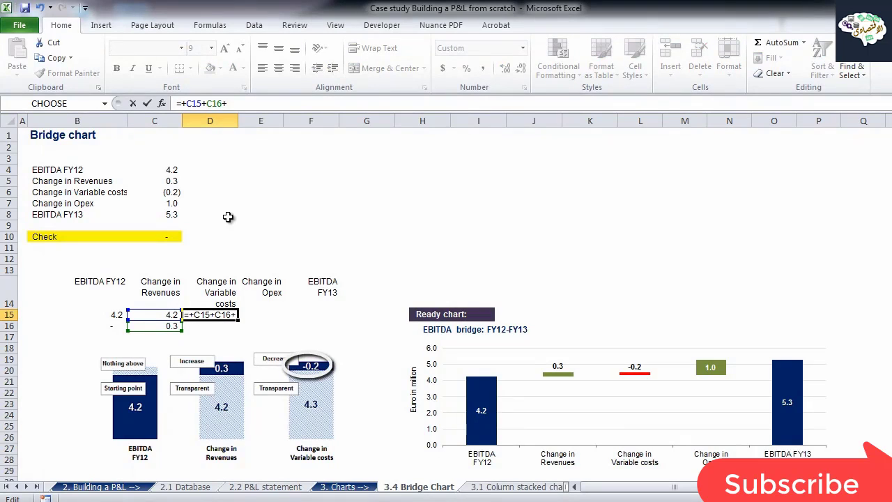
left_click(171, 192)
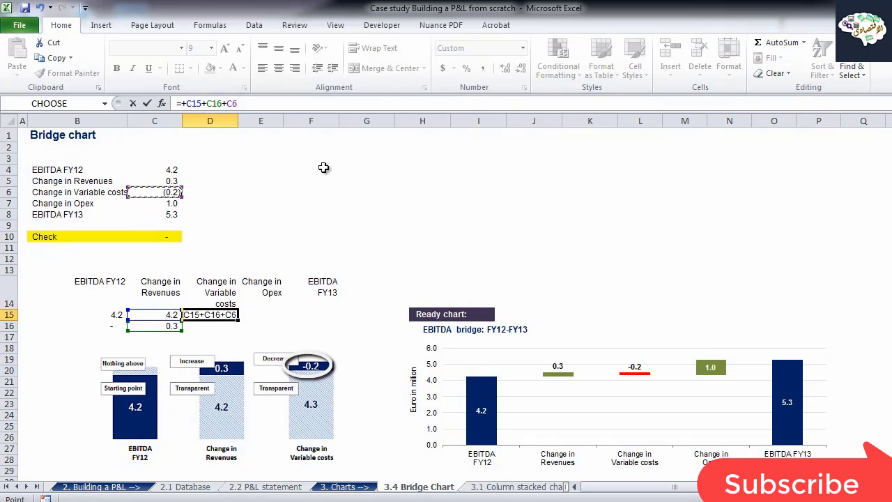
key("Return")
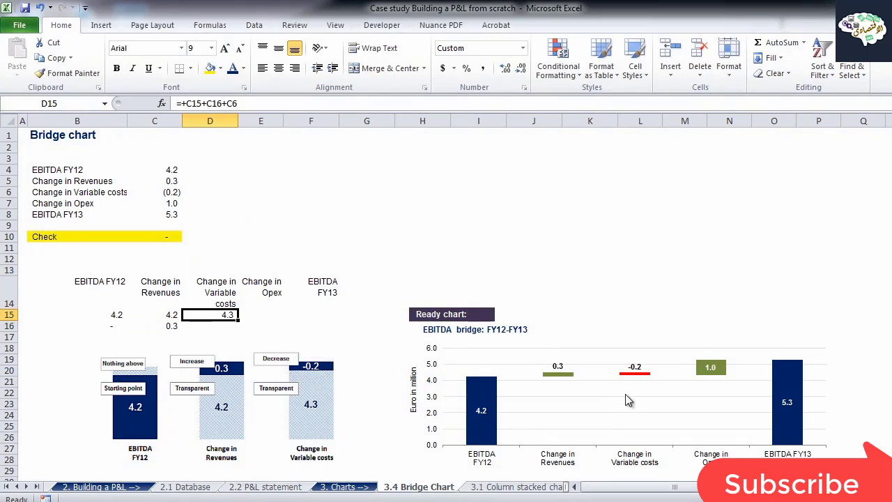
Compare with the ready chart's Variable costs base and -0.2 bars, then recheck D15.
left_click(628, 389)
left_click(627, 388)
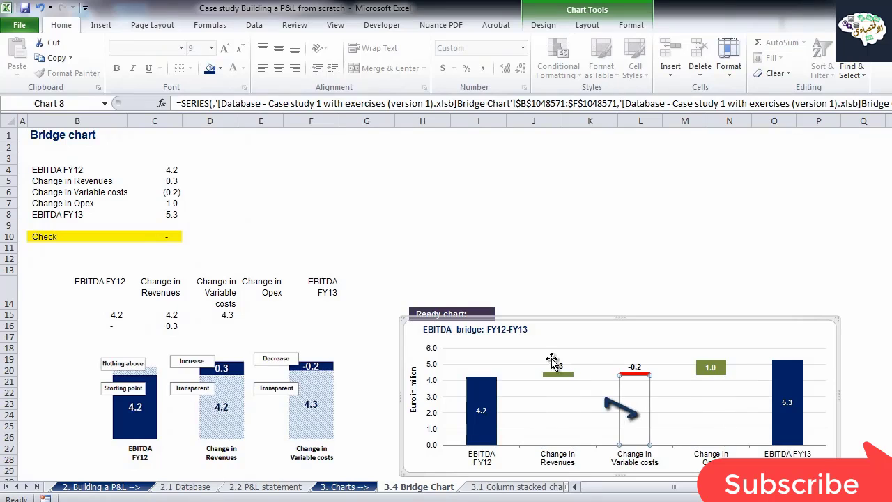
left_click(634, 375)
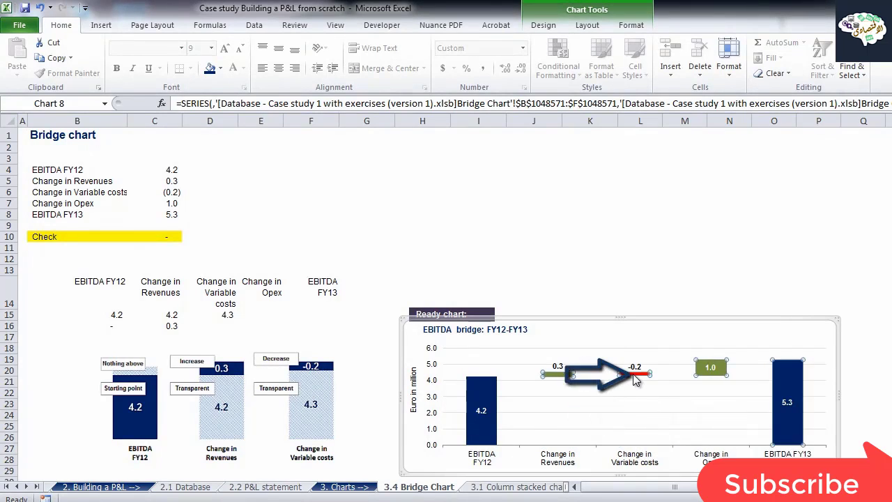
left_click(634, 375)
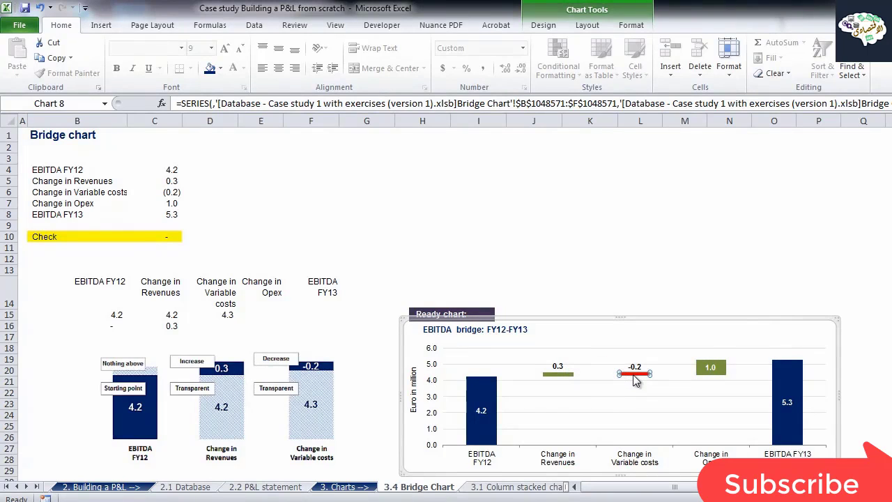
left_click(235, 331)
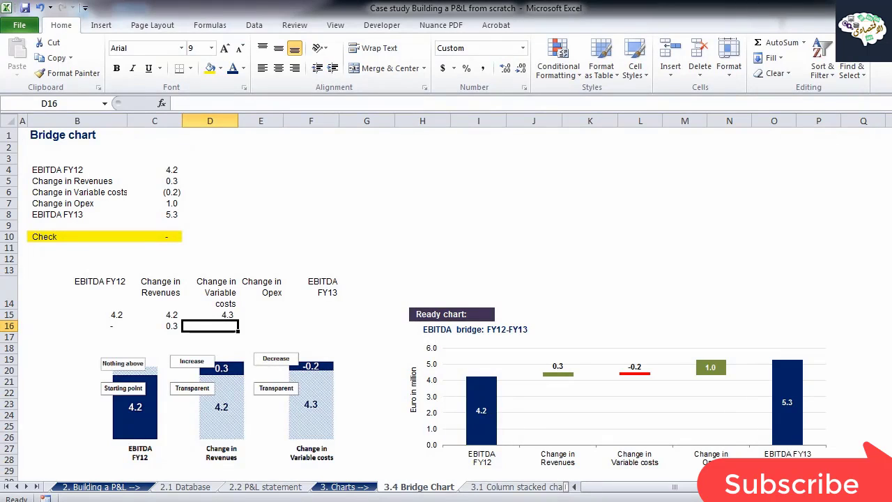
key("Up")
key("F2")
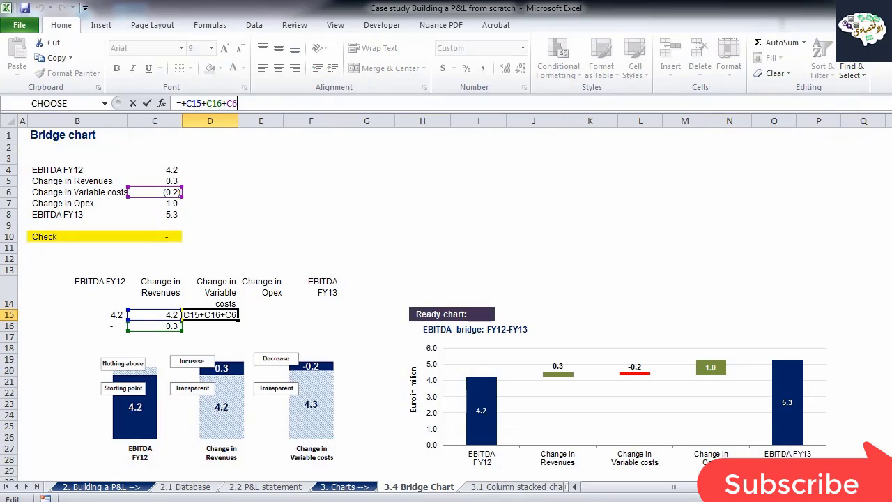
key("Return")
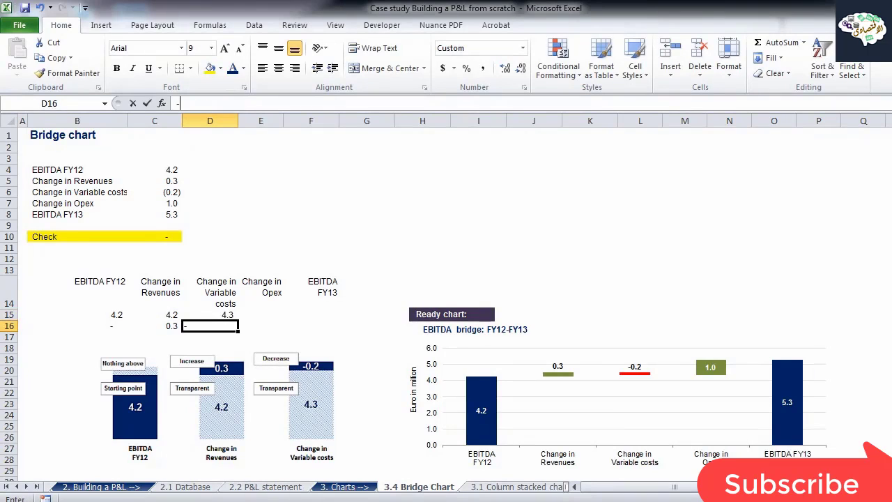
Enter =-C6 in D16 so the Variable costs change shows 0.2.
type("-")
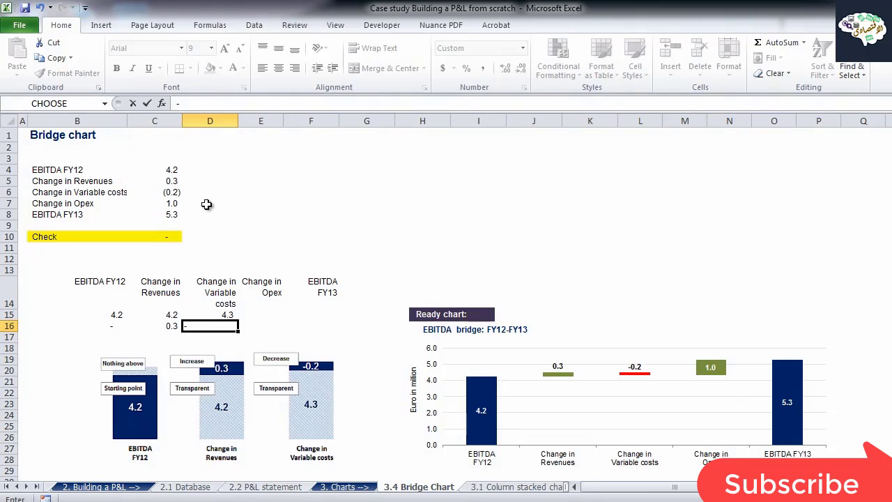
left_click(171, 193)
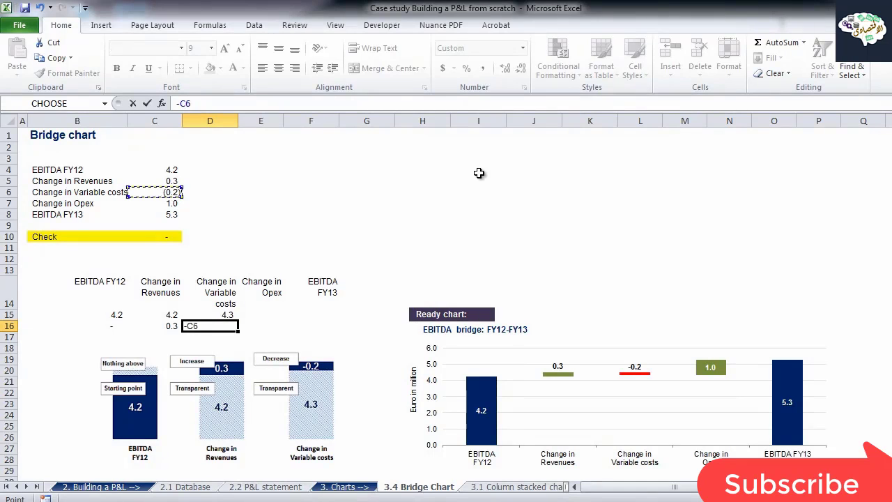
key("Return")
key("Up")
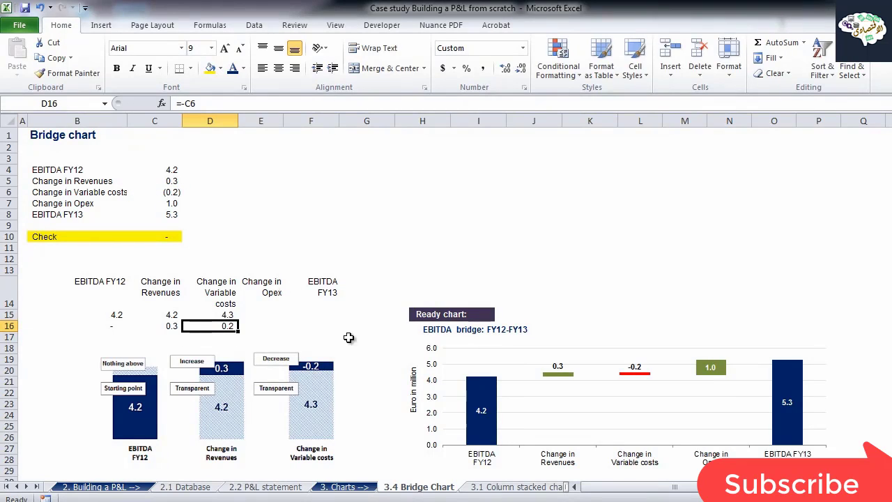
left_click(625, 377)
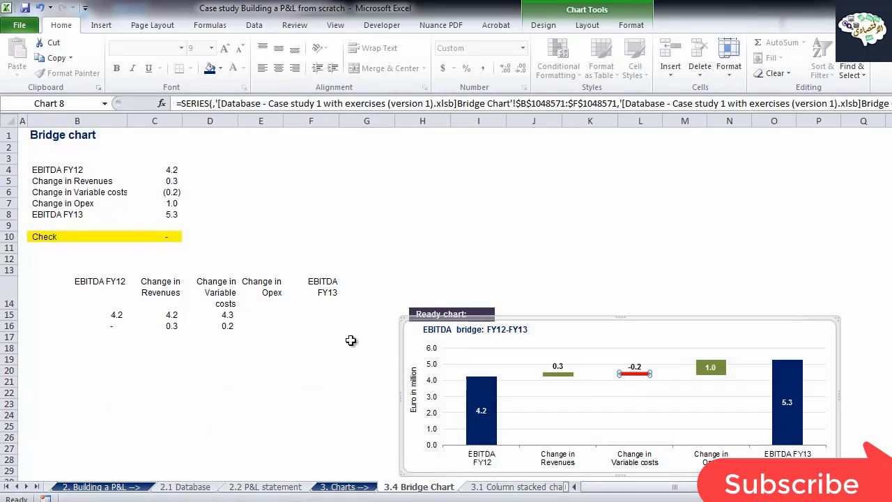
left_click(279, 319)
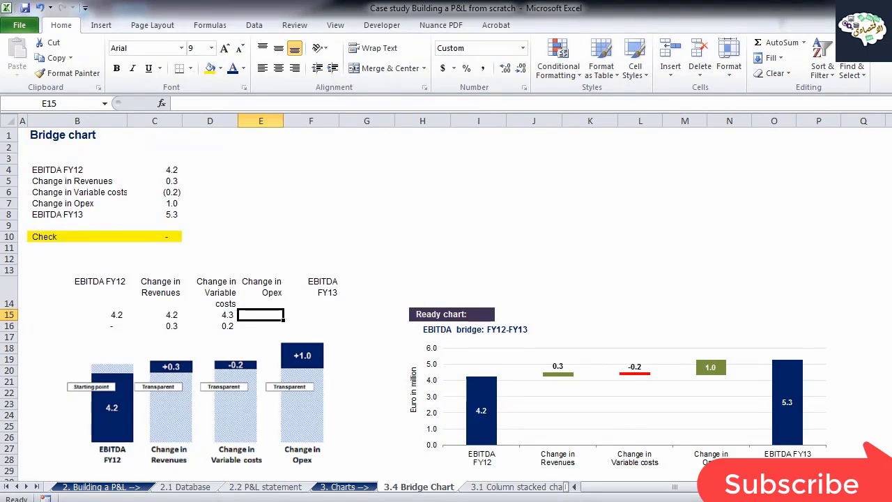
Enter =D15 in E15 and =C7 in E16 for the Opex base 4.3 and step 1.0.
type("+")
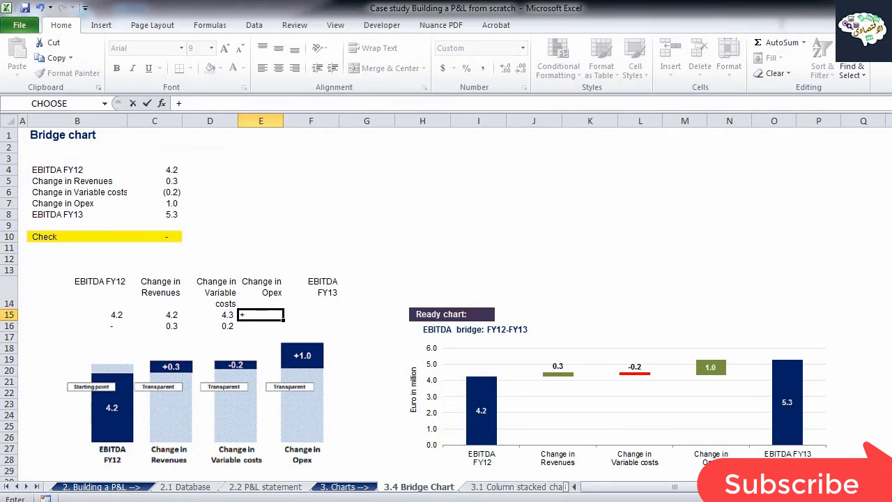
key("Left")
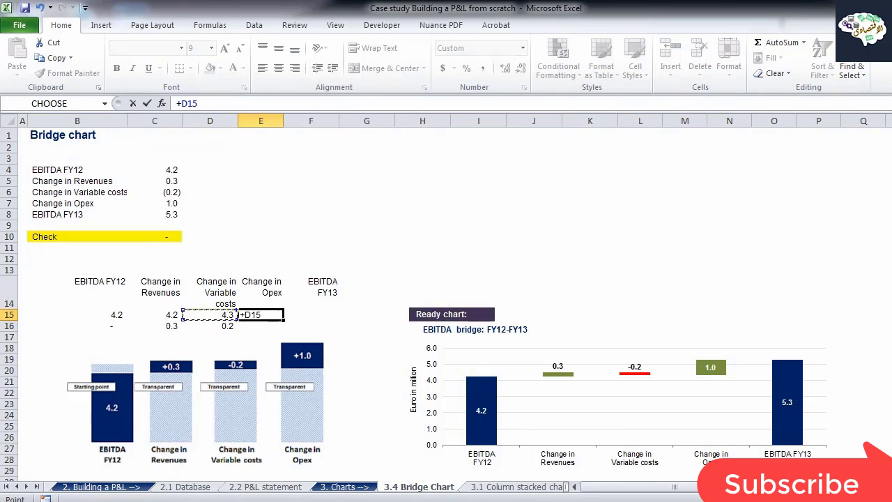
key("Return")
type("+")
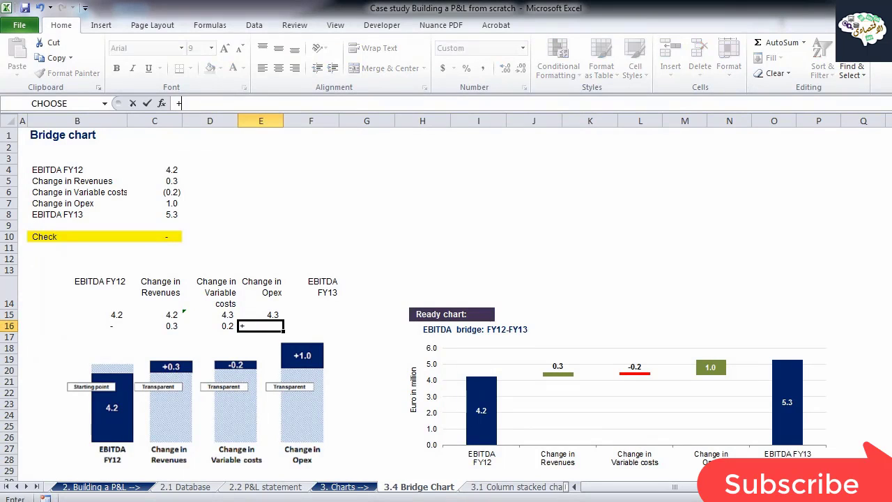
left_click(169, 206)
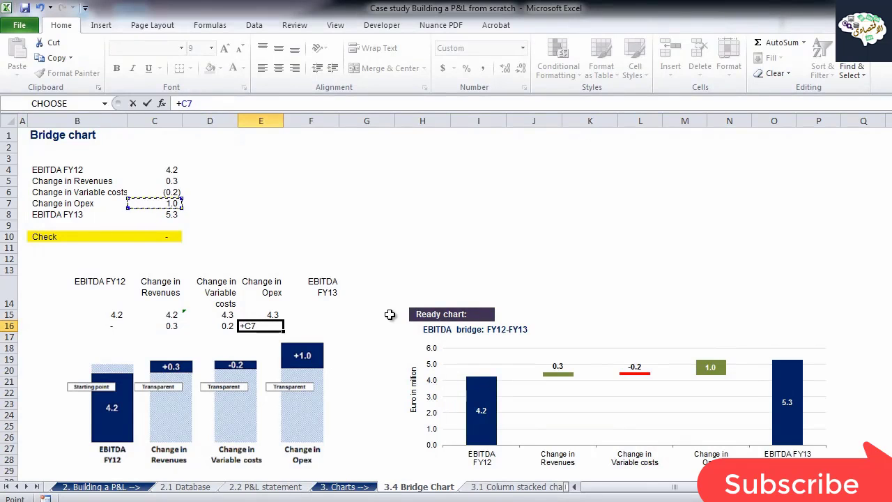
key("Return")
key("Up")
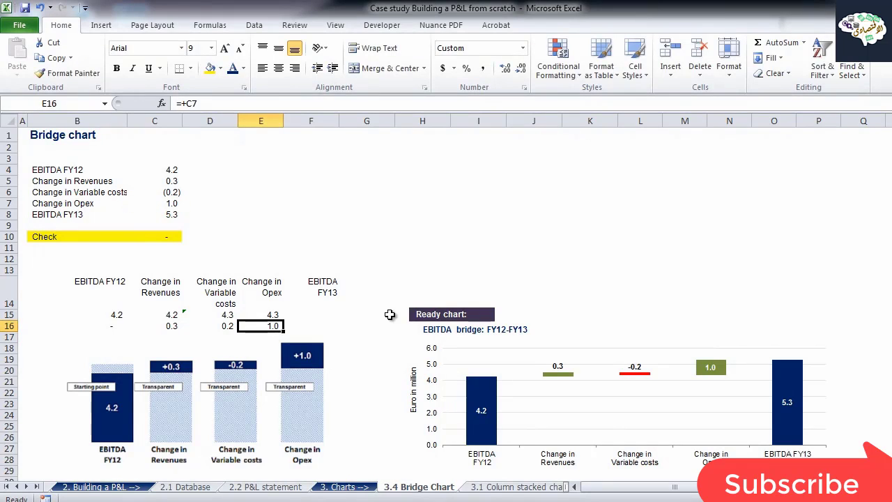
key("Up")
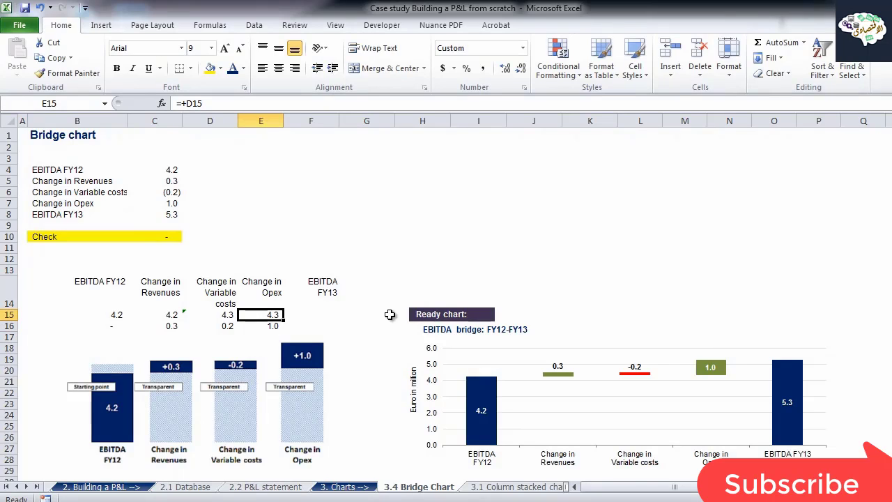
Total EBITDA FY13 in F15 as =E15+E16 (5.3) and select B15:F16.
key("Right")
type("+")
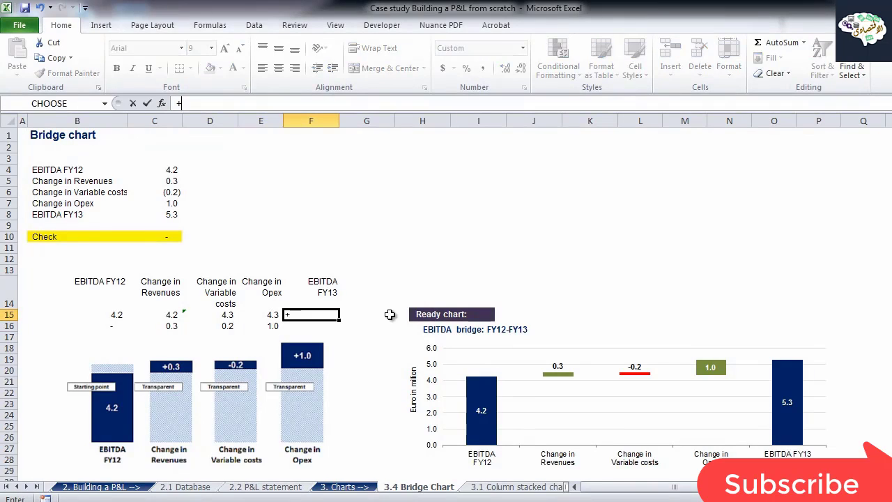
key("Left")
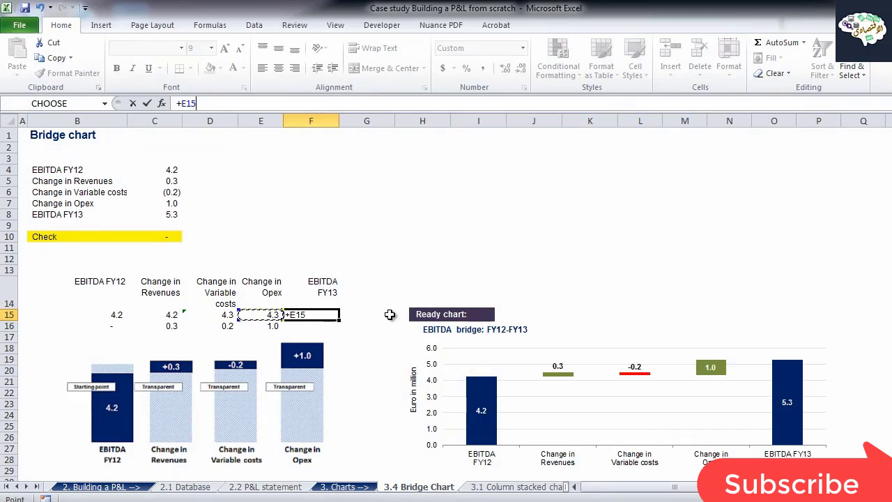
type("+")
key("Left")
key("Down")
key("ctrl+Return")
key("Left")
key("Left")
key("Left")
key("Left")
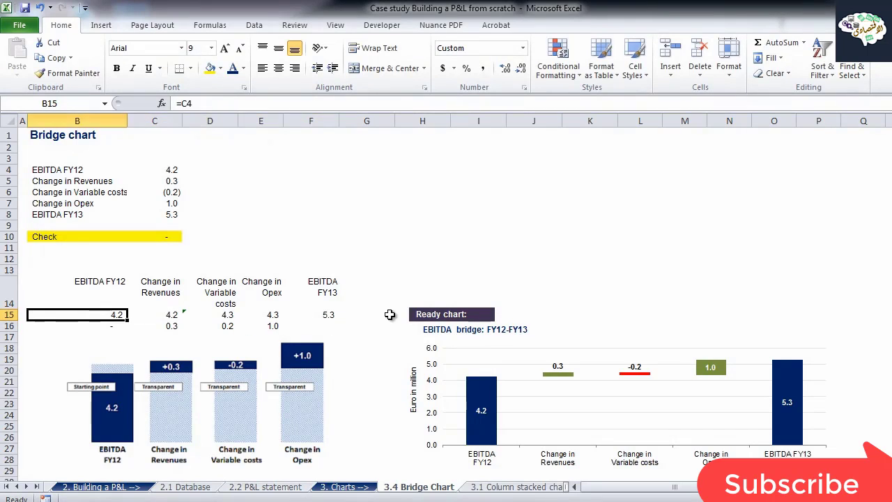
key("shift+Right")
key("shift+Right")
key("shift+Right")
key("shift+Right")
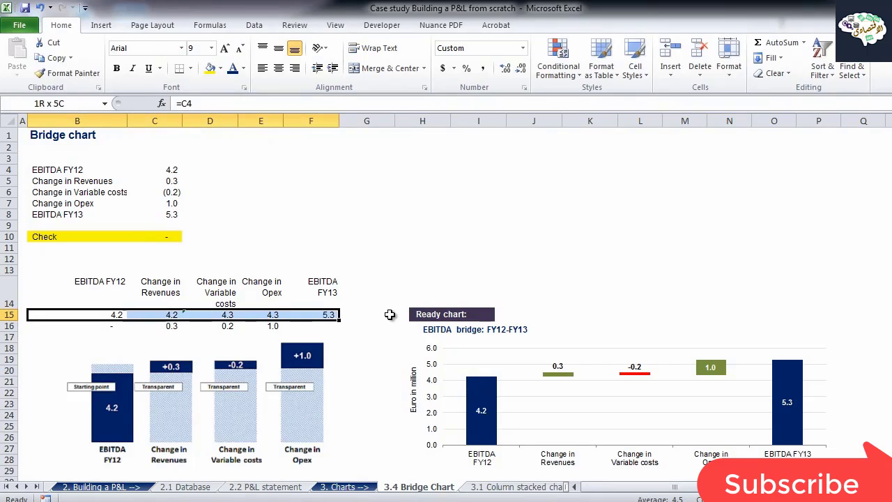
key("shift+Down")
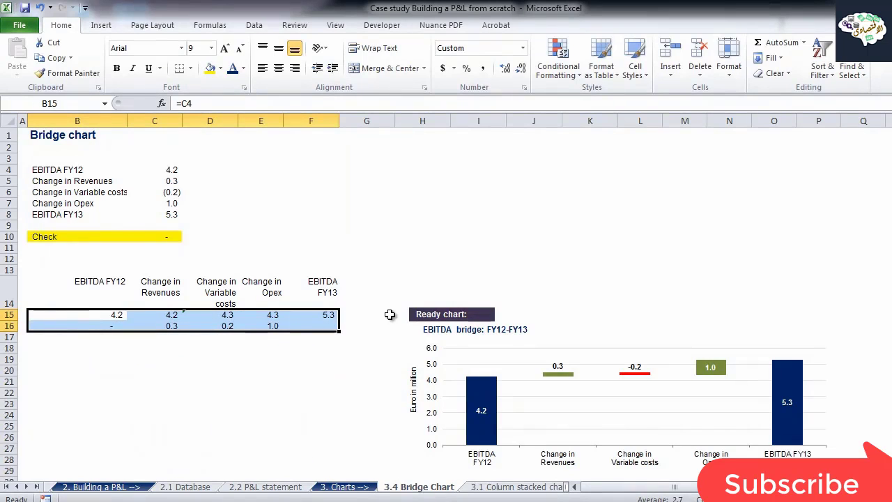
Insert a stacked column chart from the B15:F16 helper rows.
left_click(101, 25)
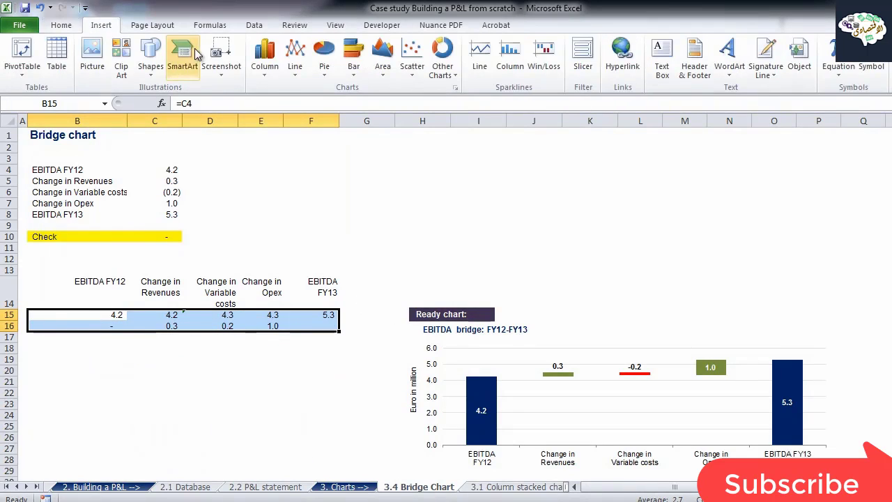
left_click(264, 70)
left_click(309, 115)
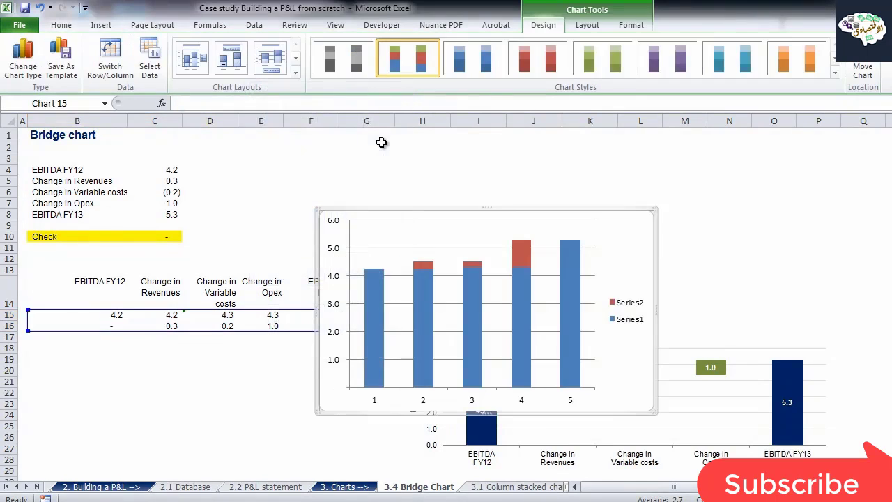
Resize the new chart and move it above the ready-made bridge chart.
left_click_drag(319, 210, 425, 140)
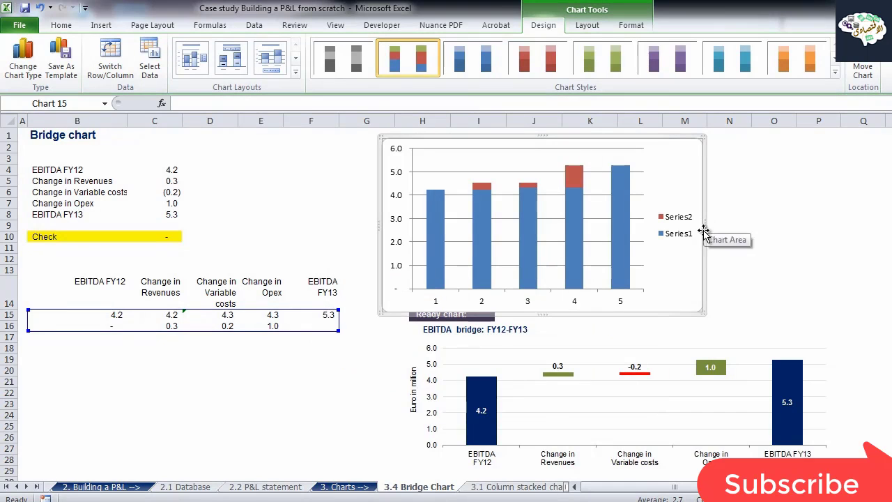
left_click_drag(704, 225, 786, 223)
left_click_drag(601, 136, 637, 135)
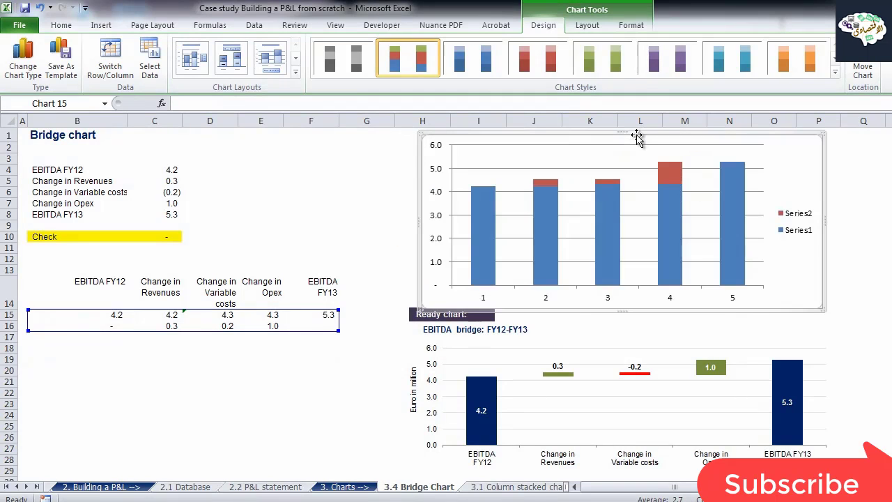
left_click(417, 188)
left_click(544, 228)
left_click(544, 226)
Set No Fill on the second, third and fourth blue base bars, repeating with F4.
right_click(544, 226)
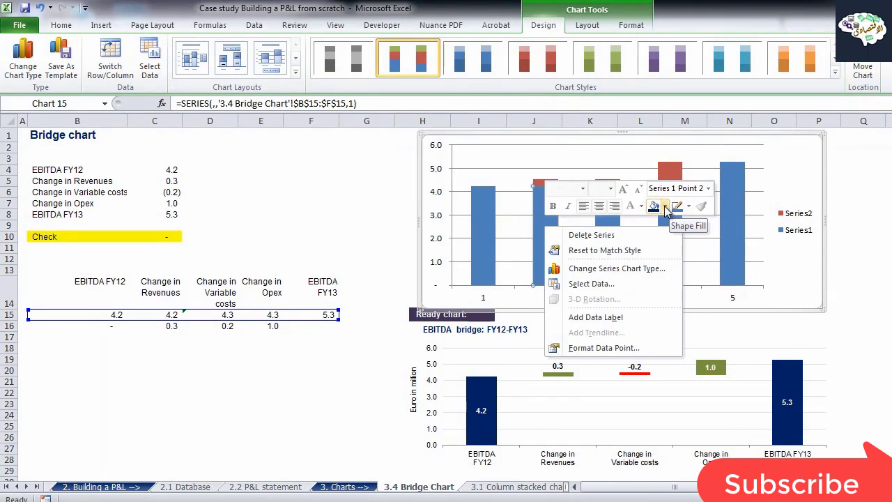
left_click(666, 207)
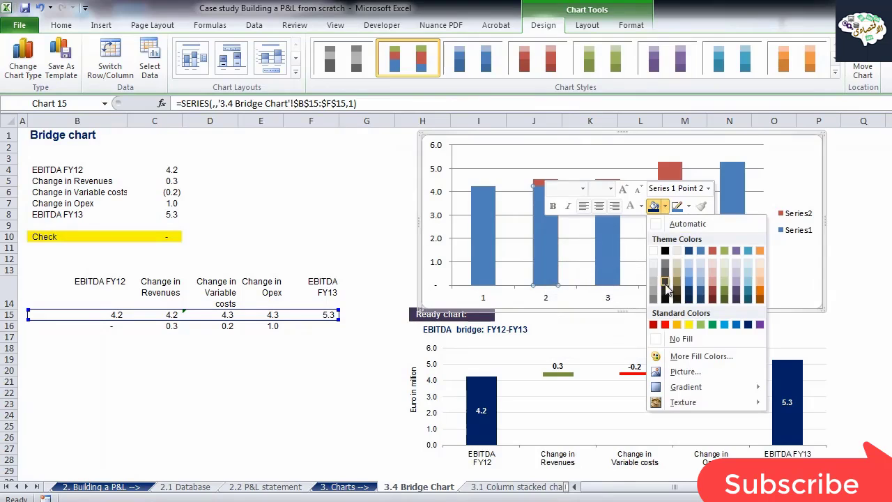
left_click(678, 339)
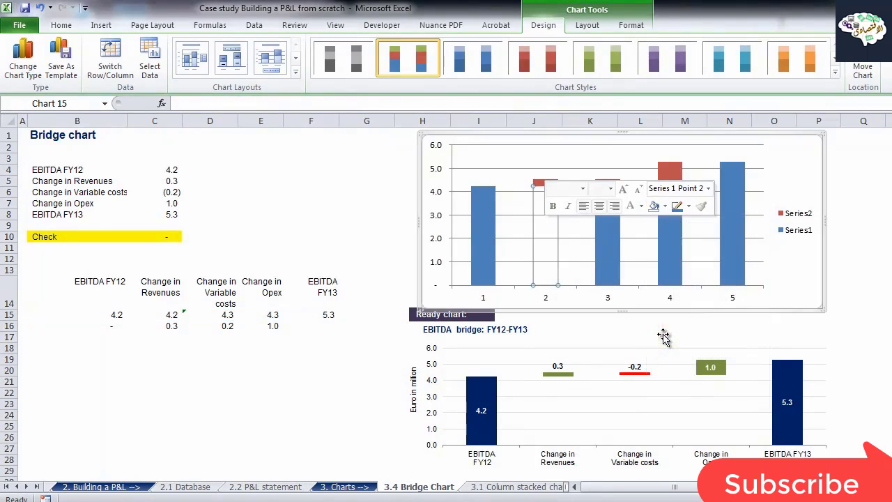
left_click(612, 257)
key("F4")
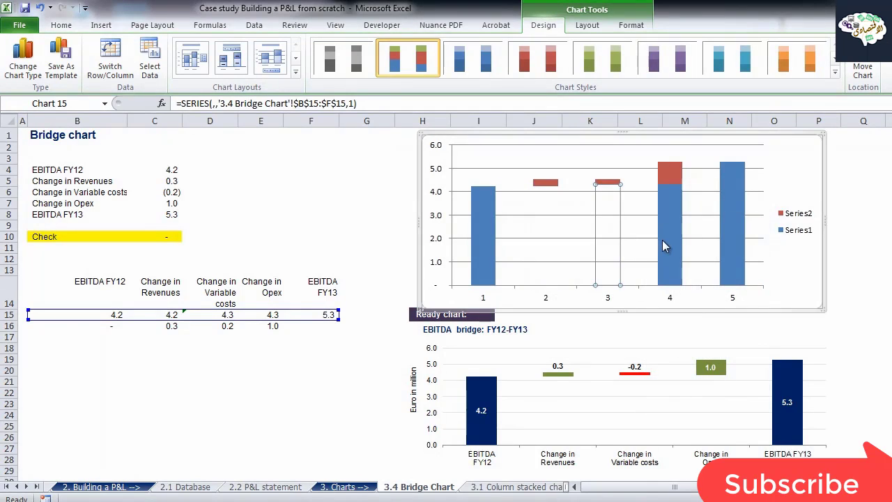
left_click(666, 246)
key("F4")
left_click(858, 315)
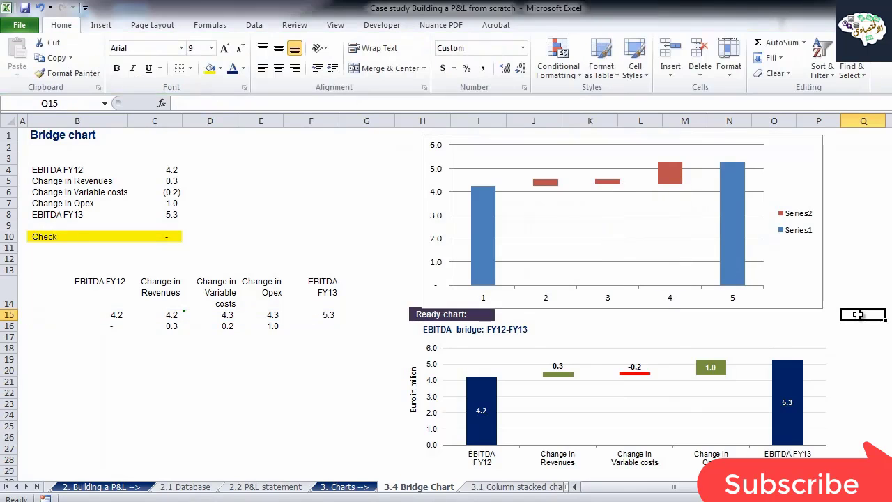
Colour the Revenues and Opex change bars green.
left_click(546, 184)
left_click(546, 185)
right_click(546, 185)
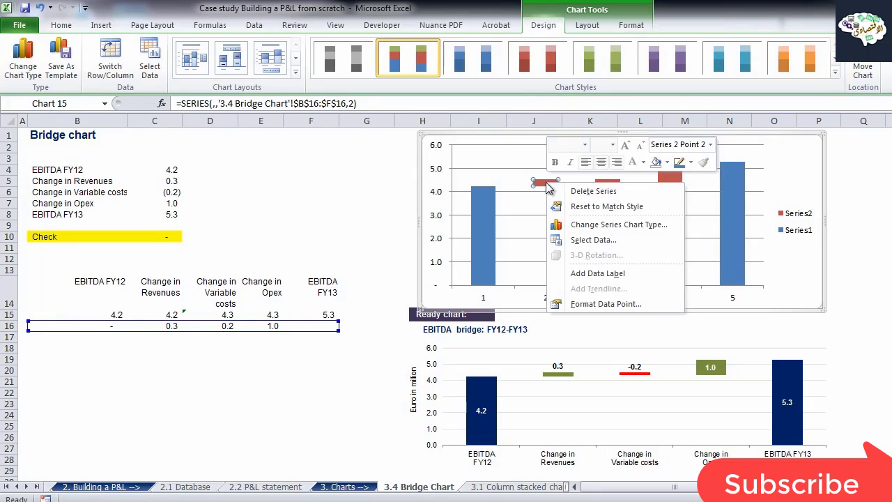
left_click(668, 163)
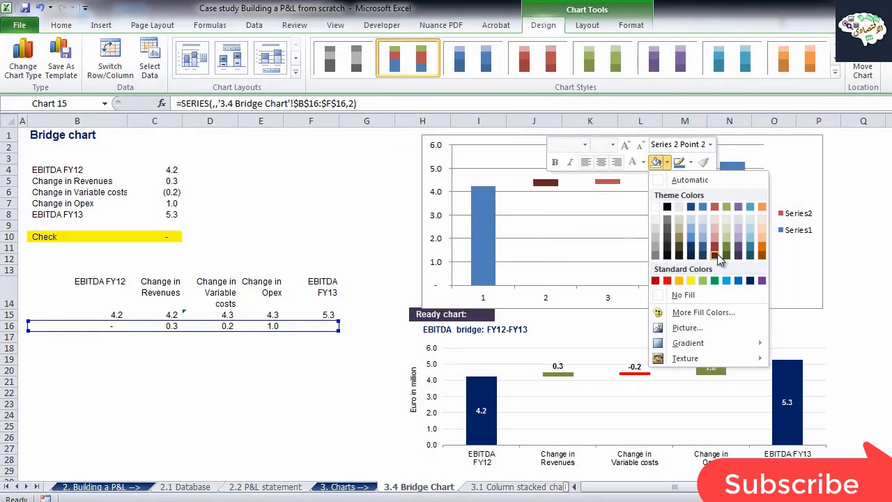
left_click(726, 207)
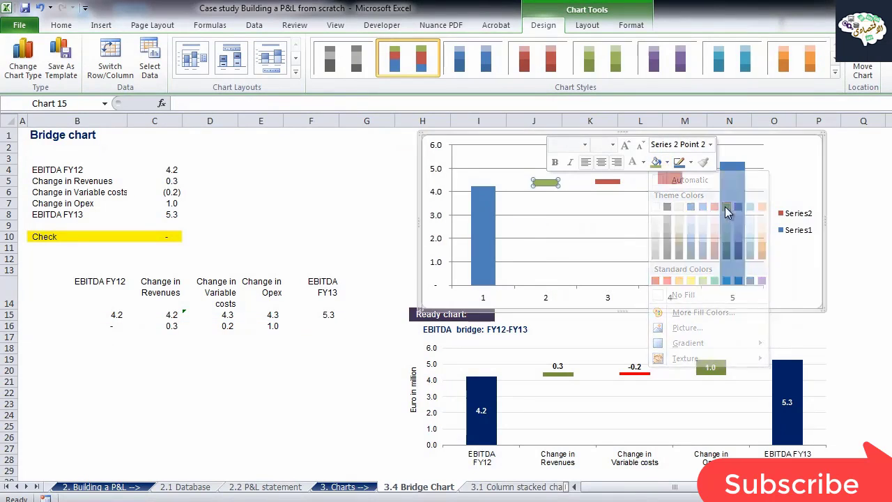
left_click(676, 178)
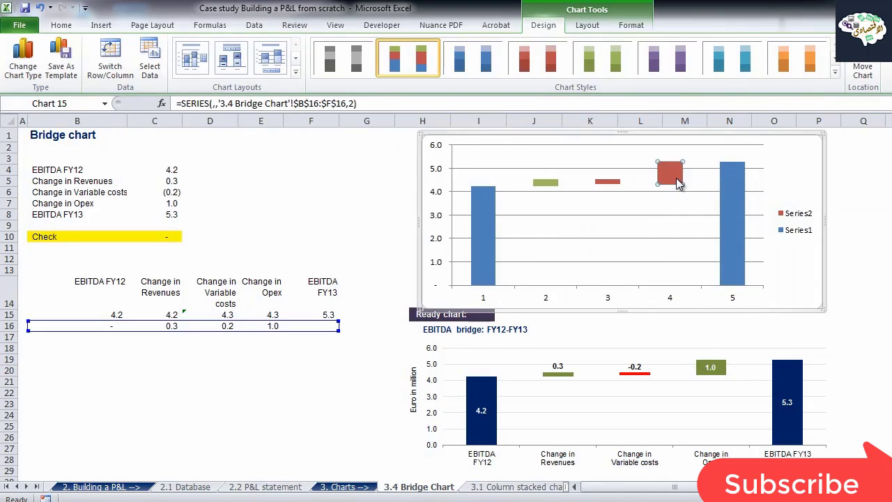
key("F4")
Colour the Variable costs change bar red.
left_click(617, 182)
right_click(608, 180)
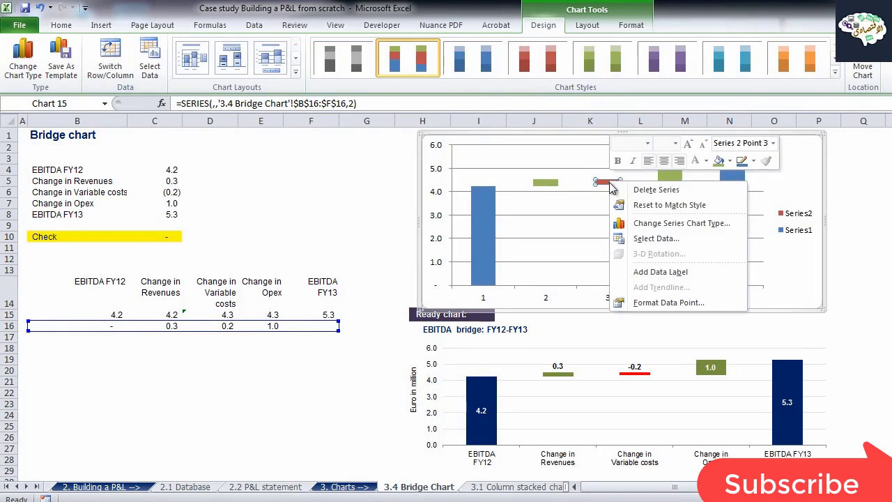
left_click(730, 162)
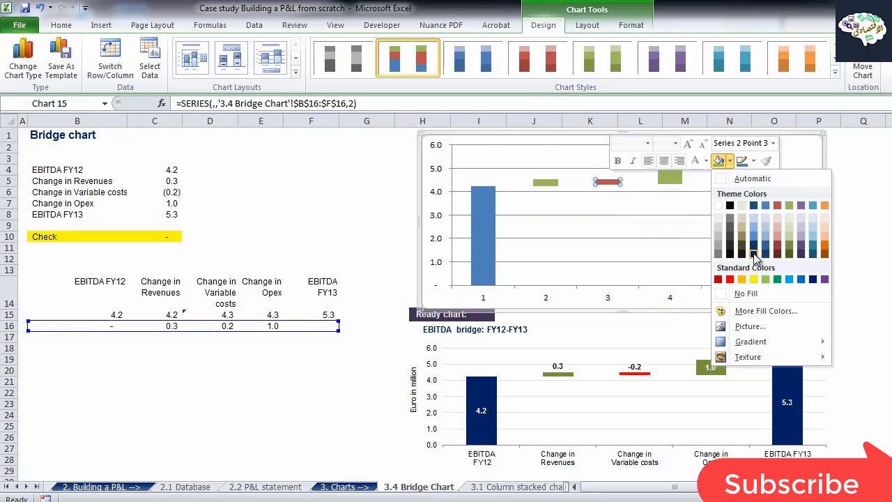
left_click(730, 279)
left_click(380, 193)
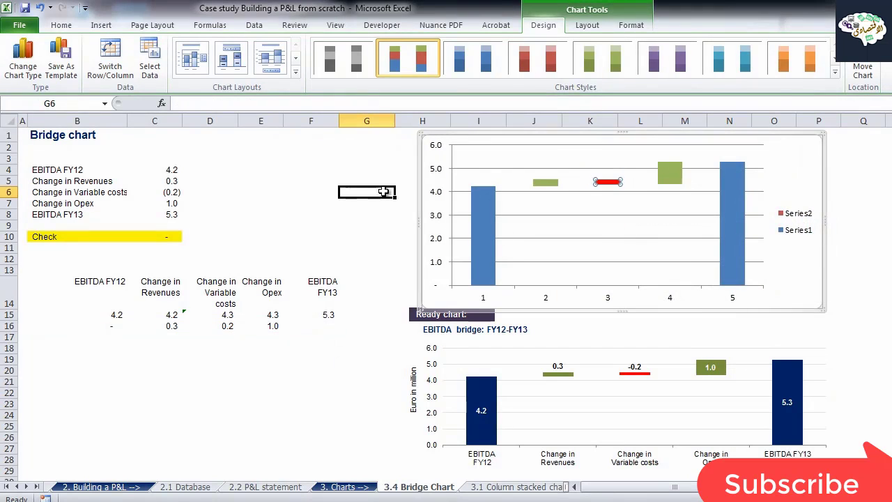
Fill the FY12 and FY13 bars dark blue.
left_click(479, 223)
left_click(483, 223)
right_click(482, 218)
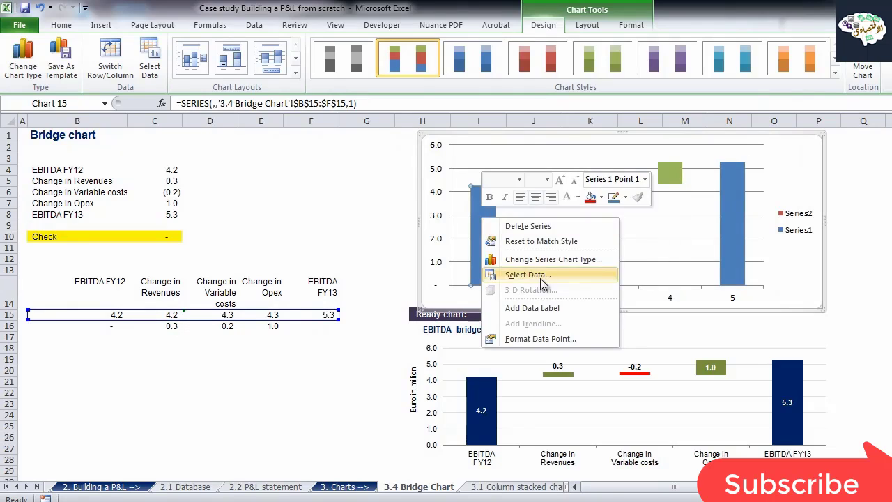
left_click(603, 198)
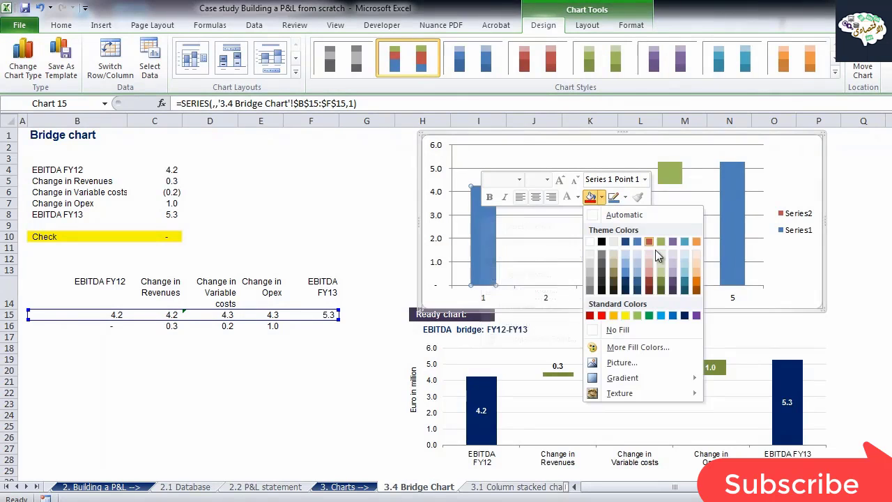
left_click(685, 315)
left_click(737, 265)
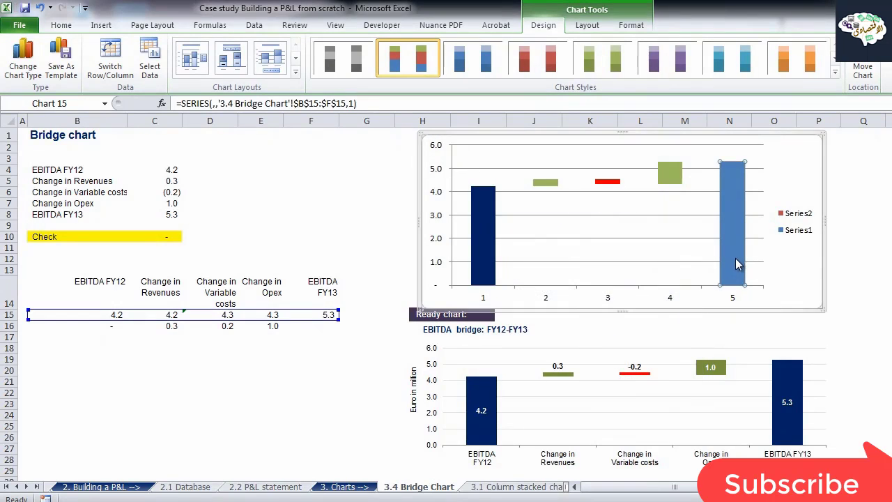
key("F4")
left_click(373, 191)
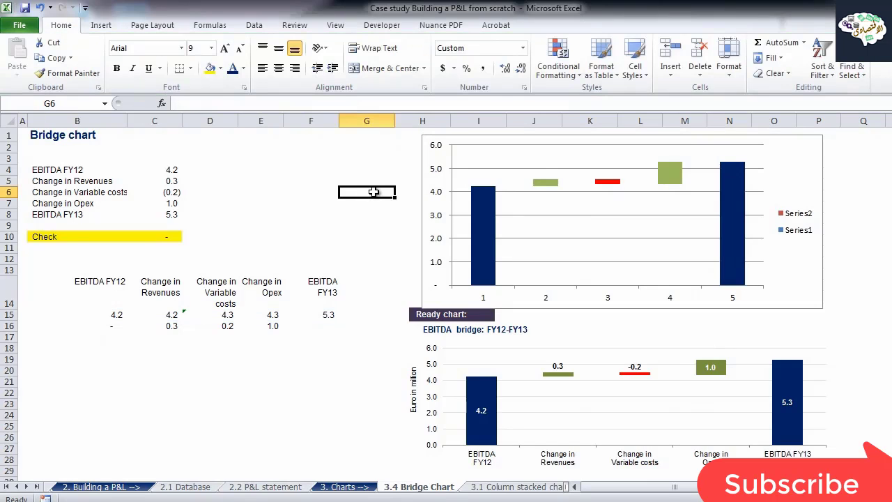
Add data labels to the first bar, the last bar and the three change bars.
left_click(484, 211)
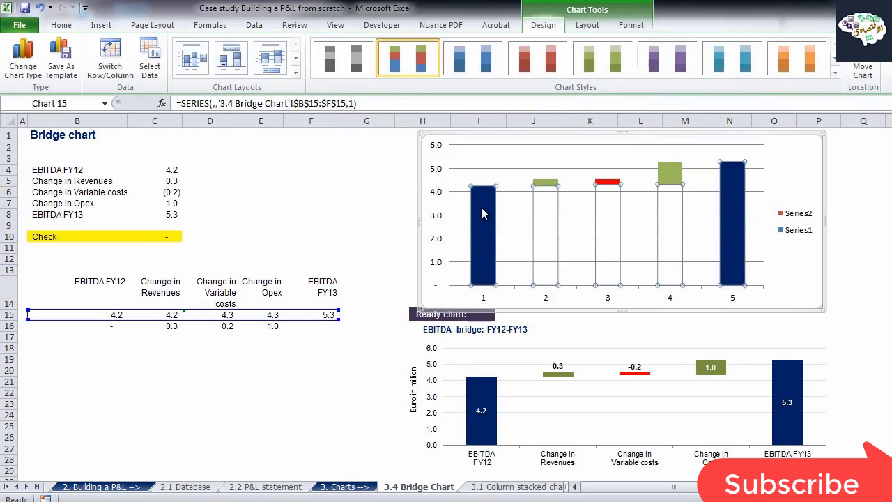
right_click(483, 209)
left_click(516, 298)
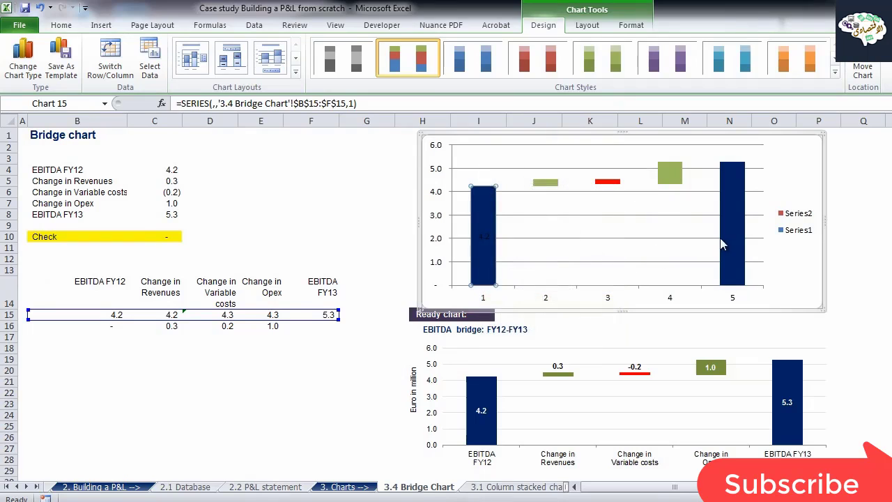
left_click(733, 243)
right_click(734, 244)
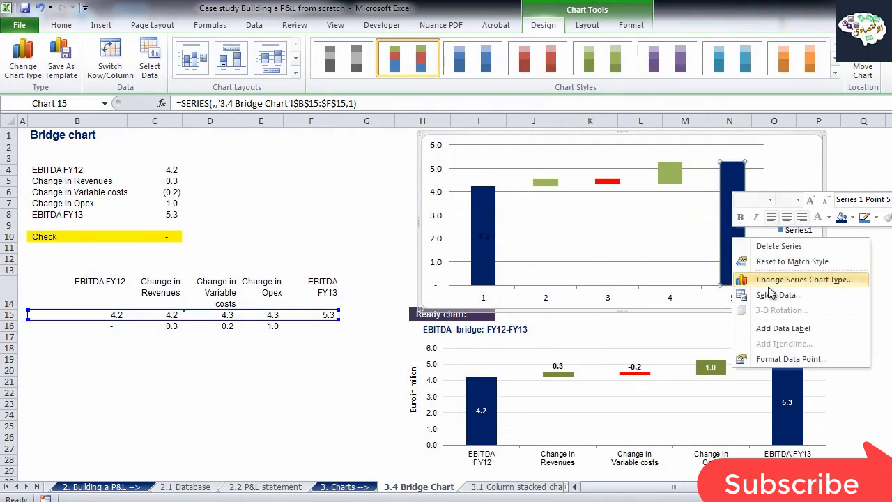
left_click(768, 329)
left_click(549, 186)
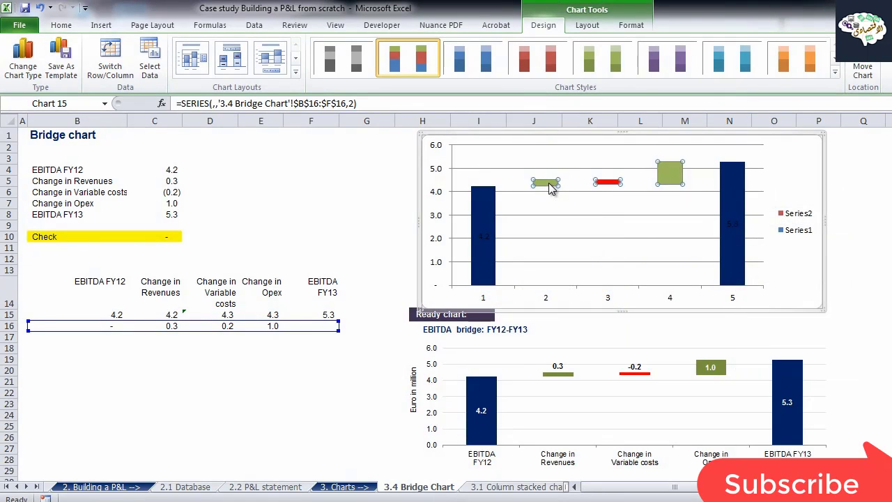
right_click(549, 187)
left_click(592, 276)
Set the FY12 bar's 4.2 label font colour to white.
left_click(483, 236)
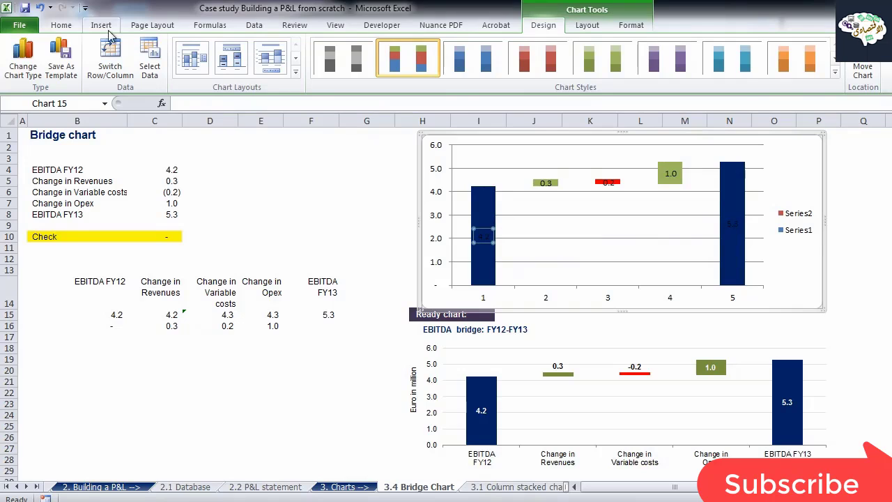
left_click(70, 26)
left_click(244, 68)
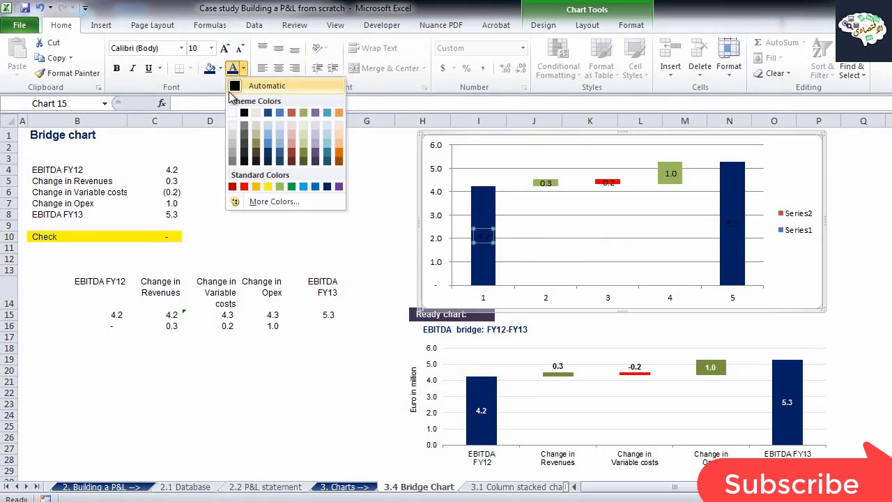
left_click(235, 112)
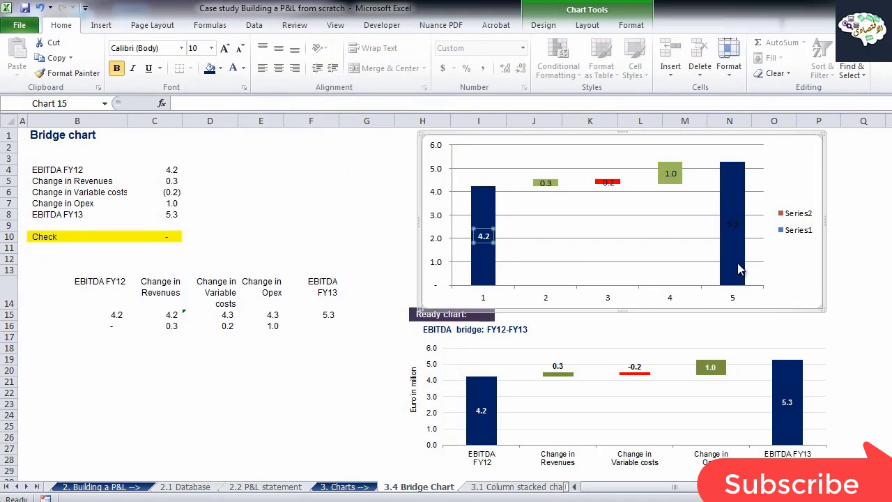
left_click(737, 224)
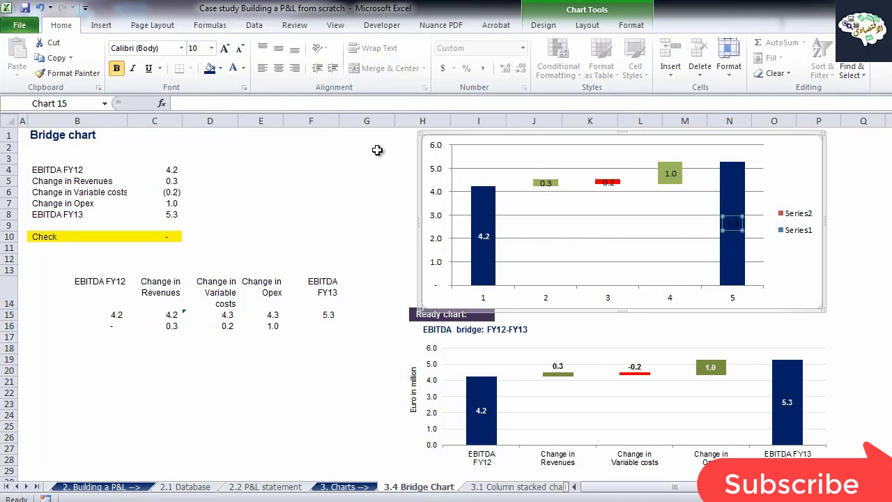
Make the 5.3 label white and set the chart area border to No line.
left_click(234, 68)
left_click(338, 179)
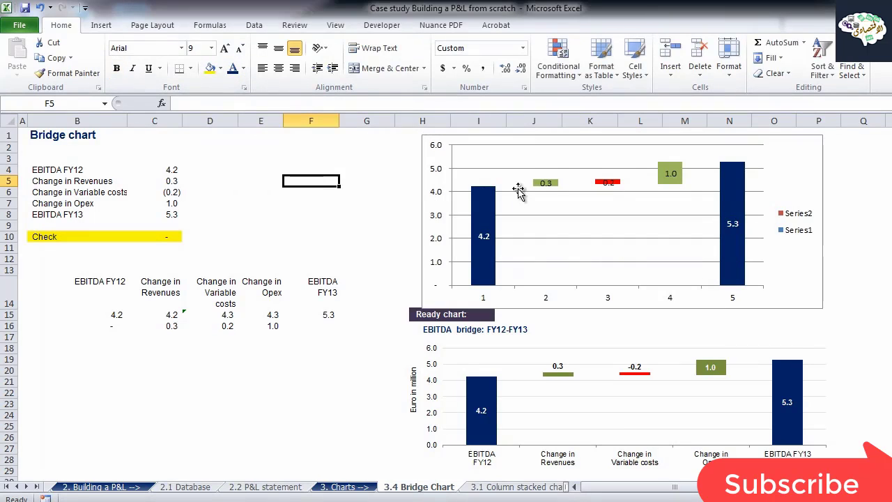
left_click(422, 165)
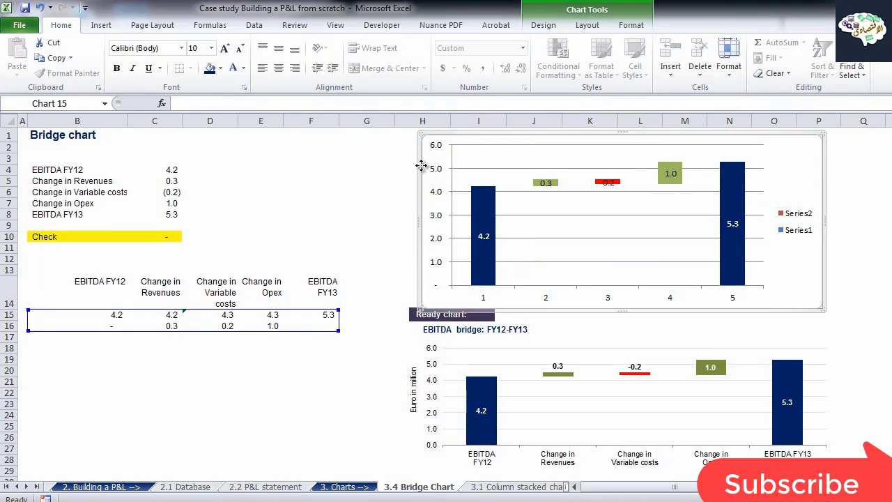
right_click(422, 166)
left_click(480, 409)
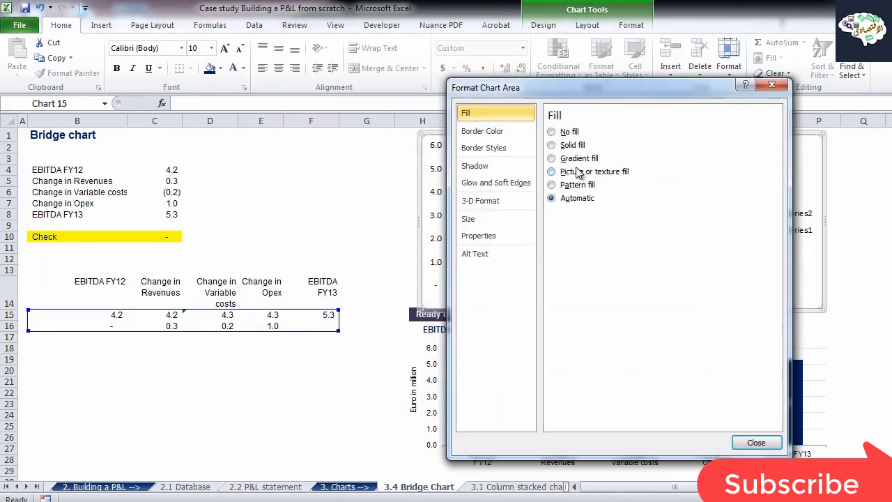
key("Down")
left_click(554, 133)
key("Escape")
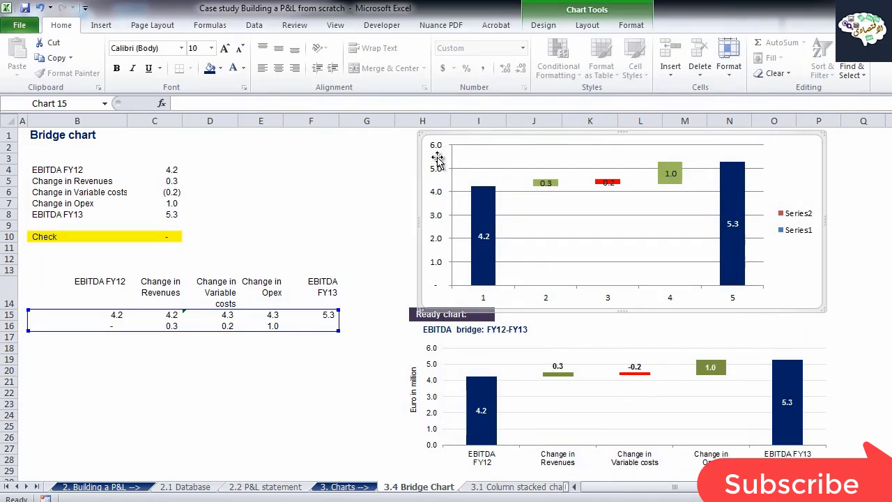
Set all chart text to Arial, size 8.
right_click(421, 161)
left_click(444, 124)
key("Return")
left_click(471, 123)
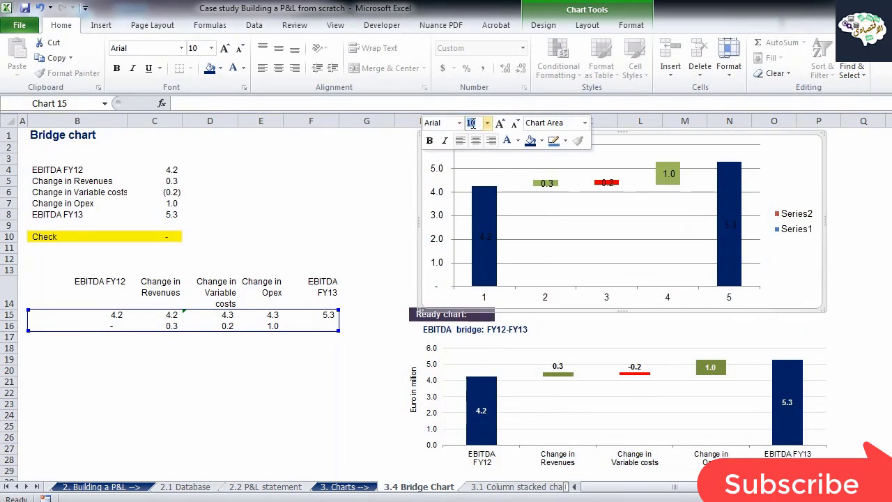
type("8")
key("Return")
left_click(365, 183)
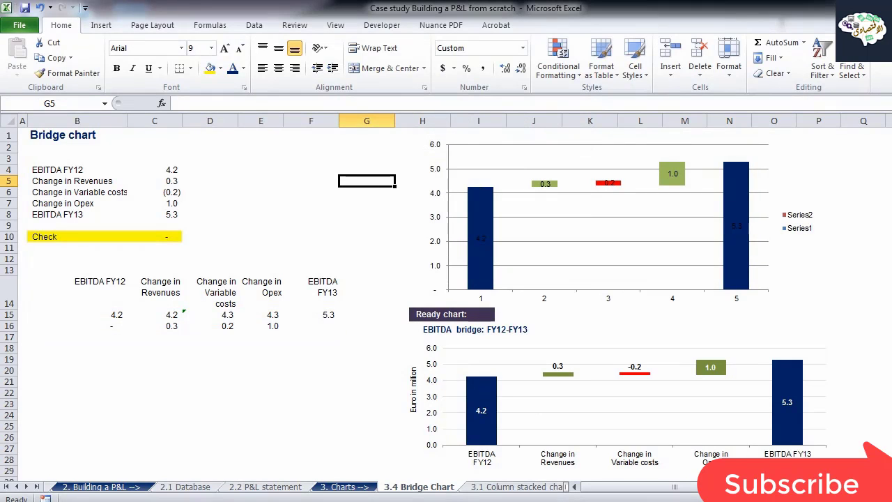
Delete the chart legend.
left_click(794, 213)
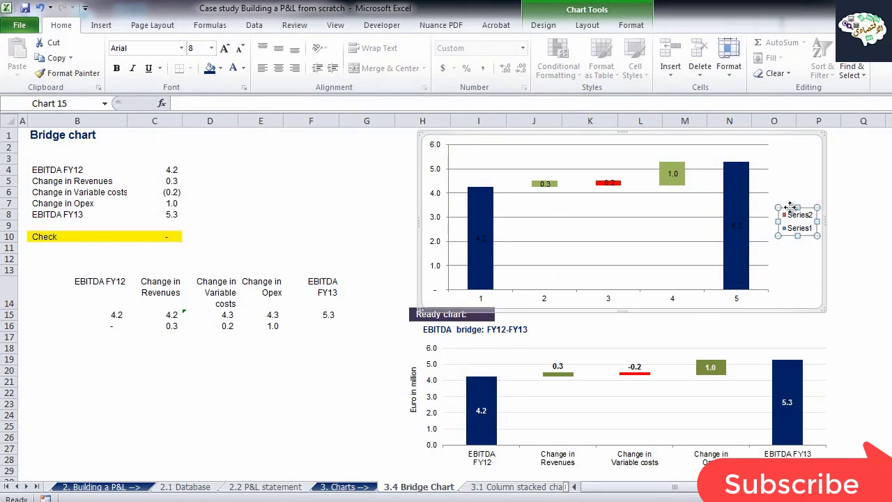
key("Delete")
left_click(374, 215)
left_click(481, 239)
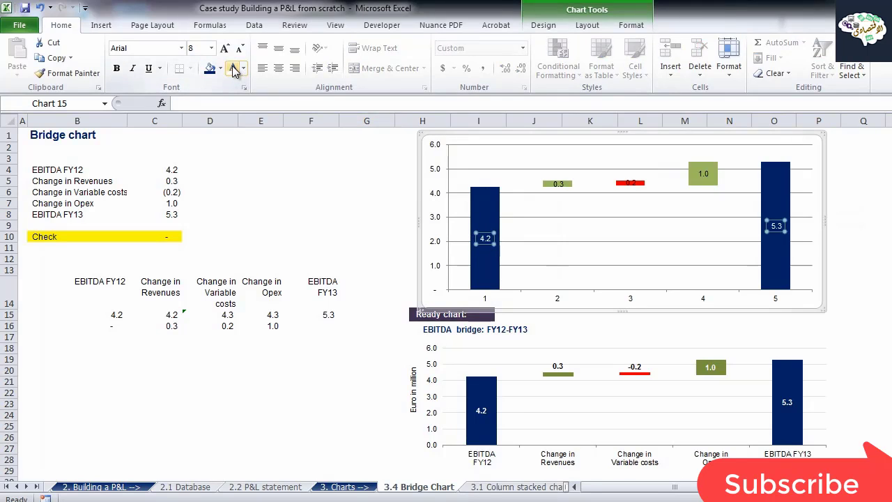
left_click(286, 137)
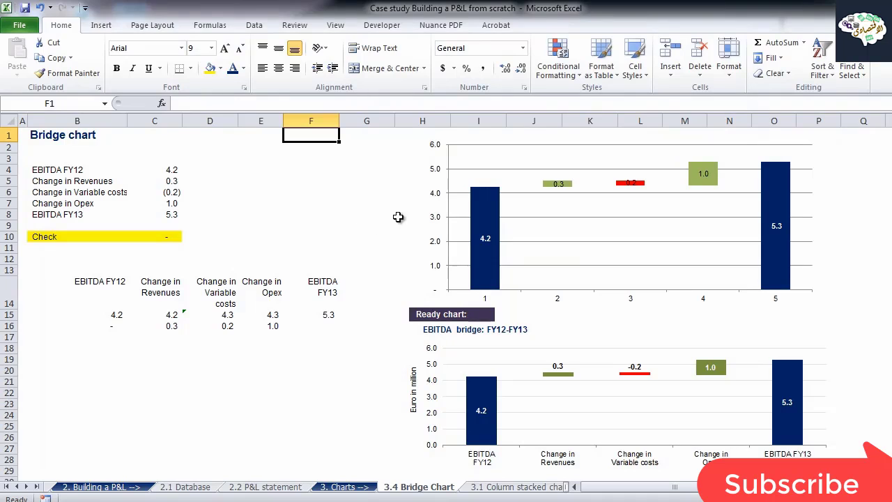
Shift the chart slightly left and resize it to match the reference chart's width.
left_click(437, 188)
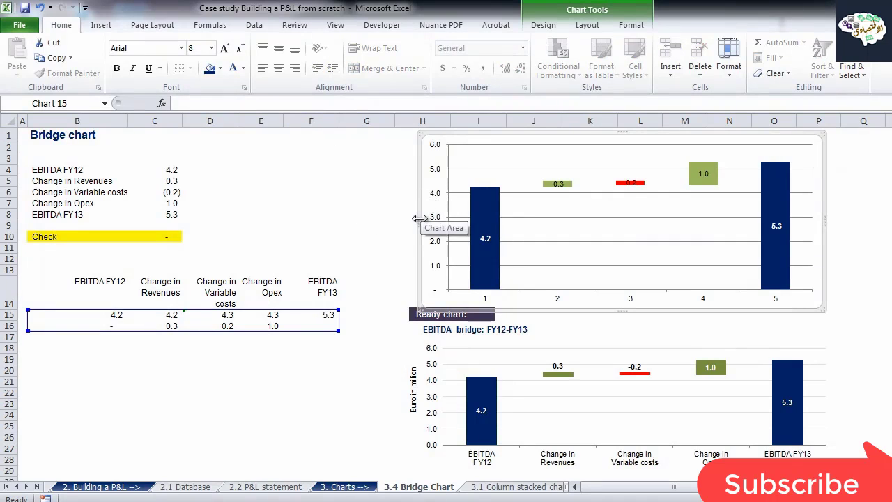
left_click_drag(423, 210, 405, 217)
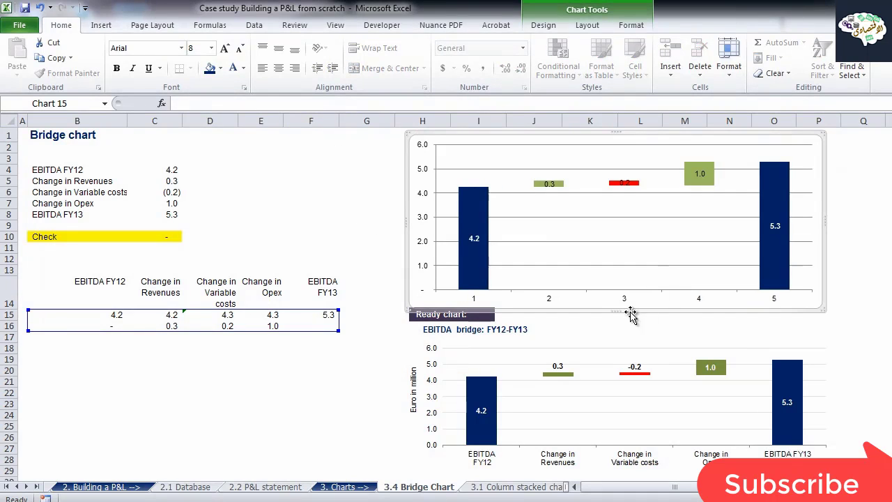
left_click_drag(823, 310, 814, 297)
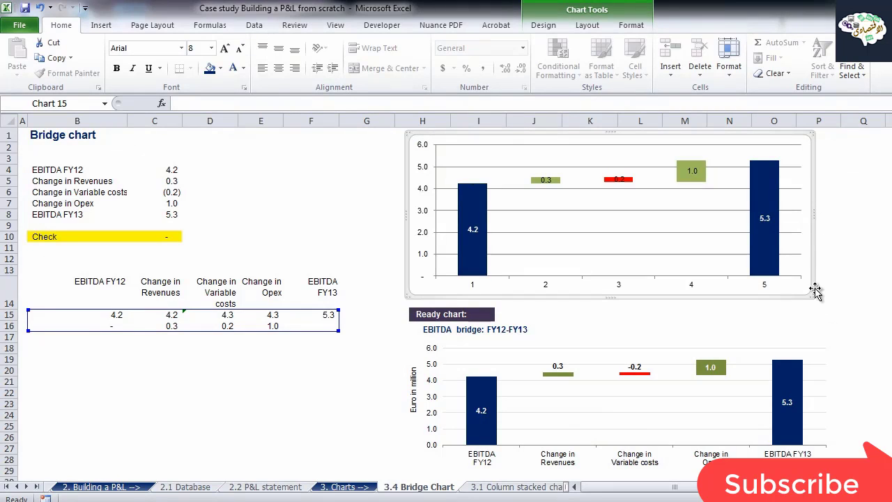
left_click_drag(813, 296, 836, 300)
Format the major gridlines as a solid line with 75% transparency.
left_click(821, 313)
left_click(683, 252)
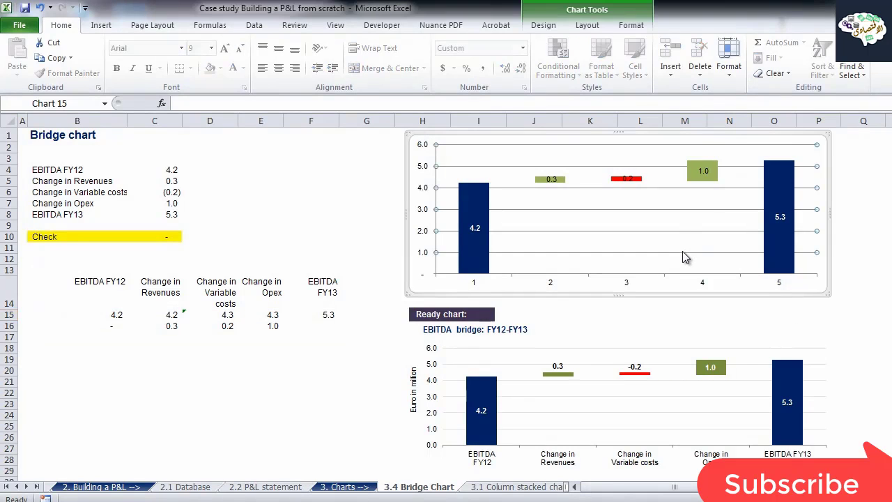
right_click(683, 252)
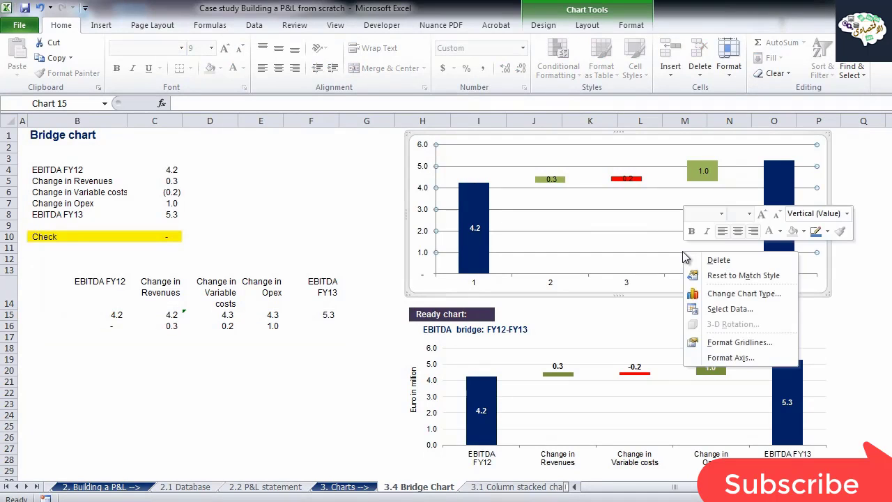
left_click(733, 342)
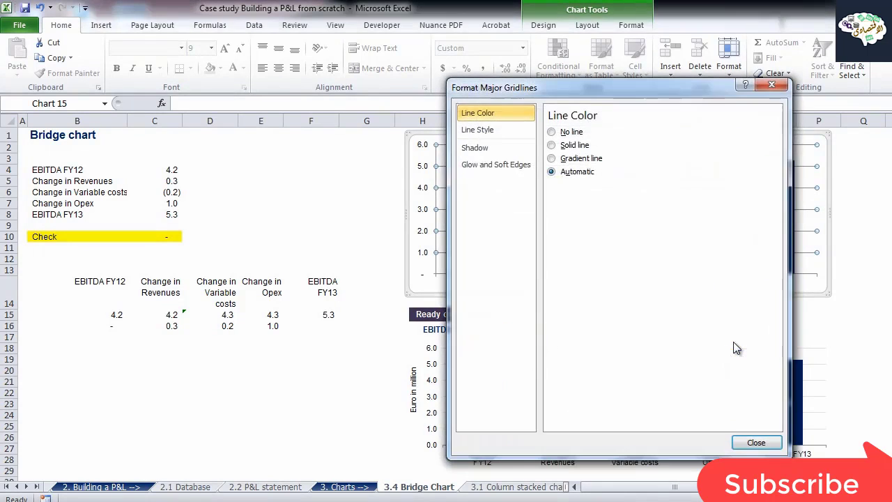
left_click(562, 147)
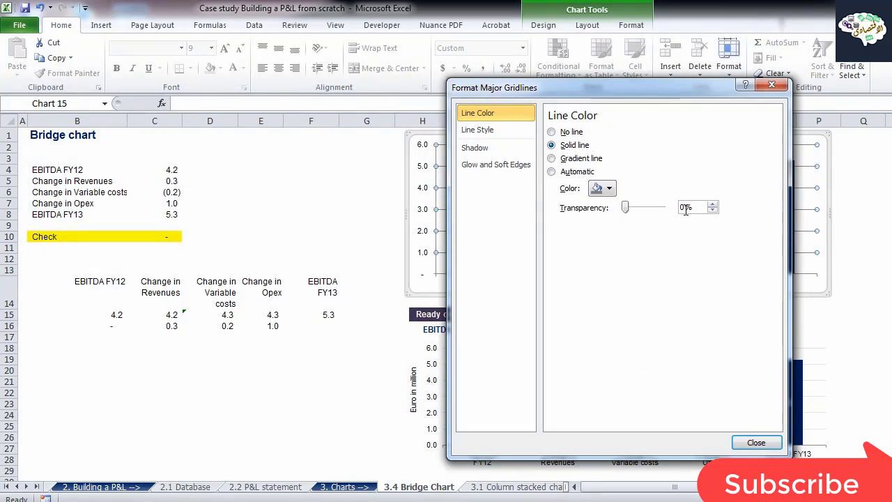
type("75")
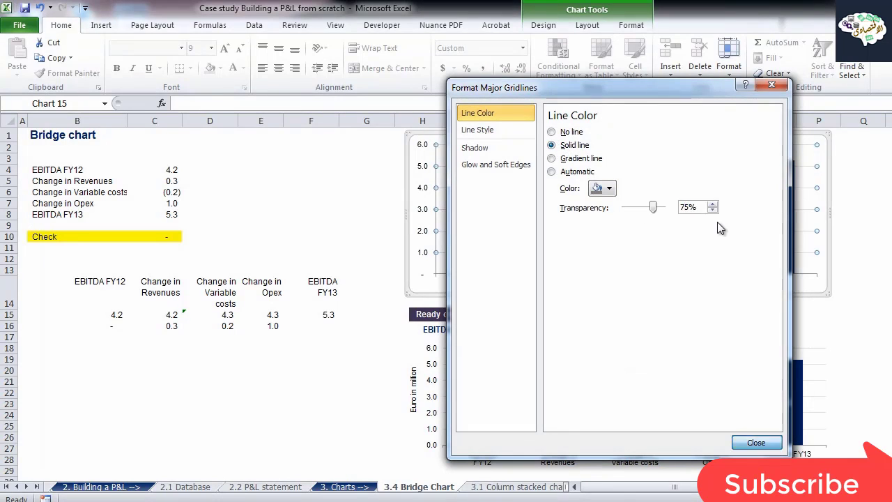
key("Return")
left_click(868, 273)
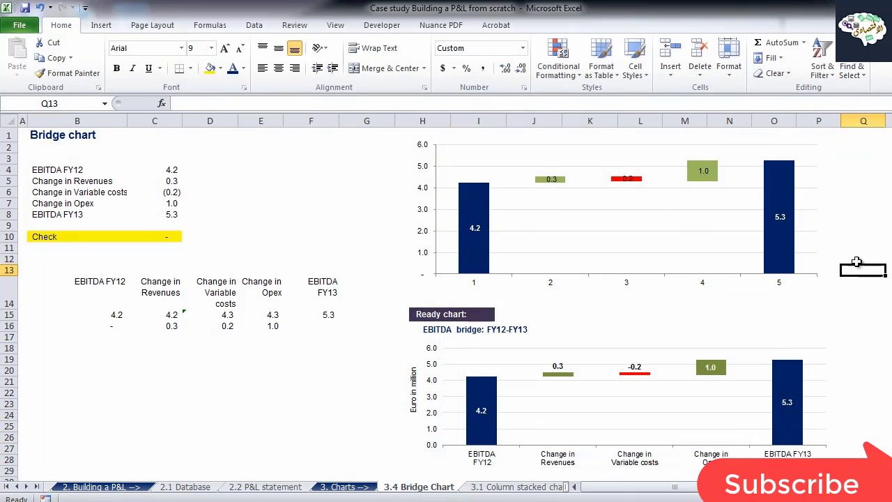
Use B14:F14 (EBITDA FY12 through EBITDA FY13) as horizontal axis labels via Select Data.
left_click(703, 226)
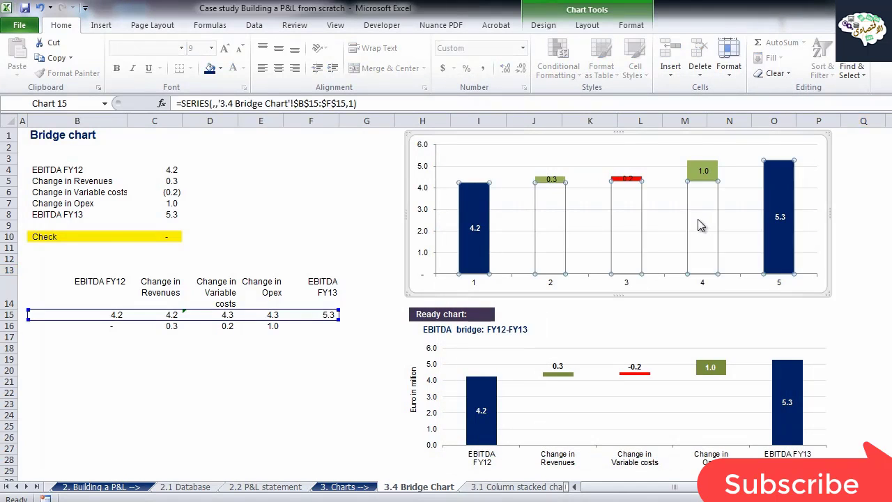
left_click(673, 223)
right_click(673, 223)
left_click(731, 273)
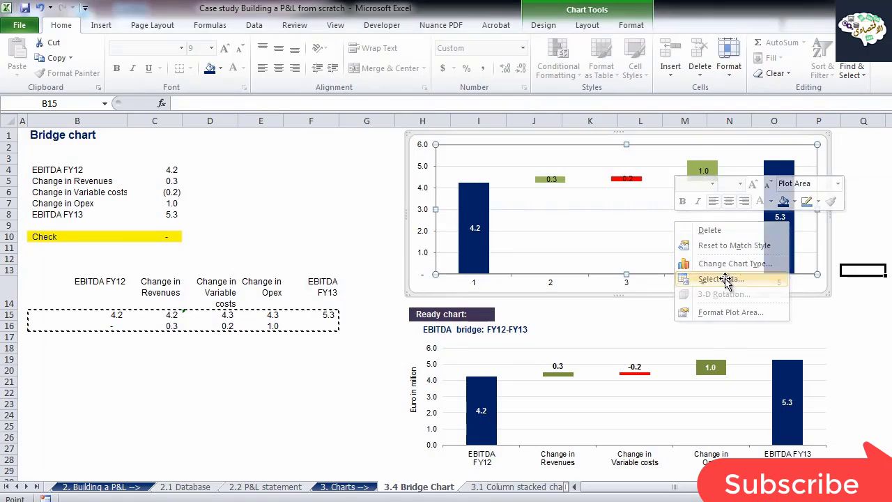
left_click(522, 212)
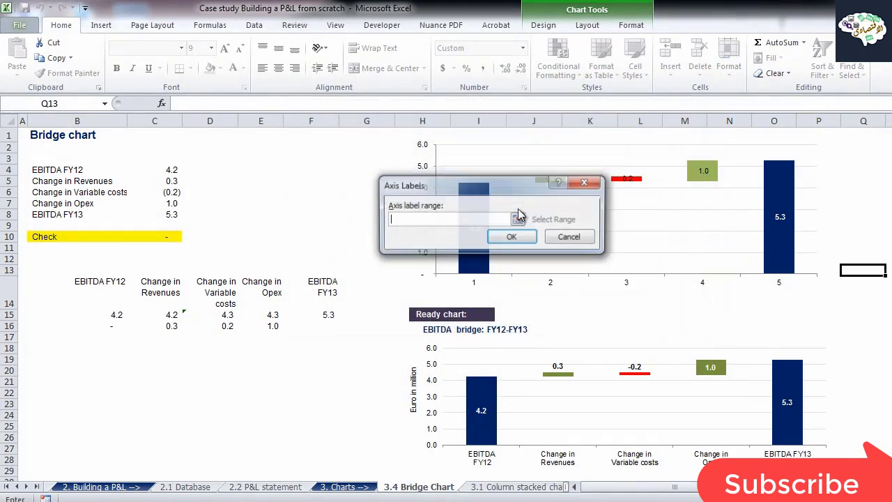
left_click_drag(123, 283, 317, 293)
left_click(512, 237)
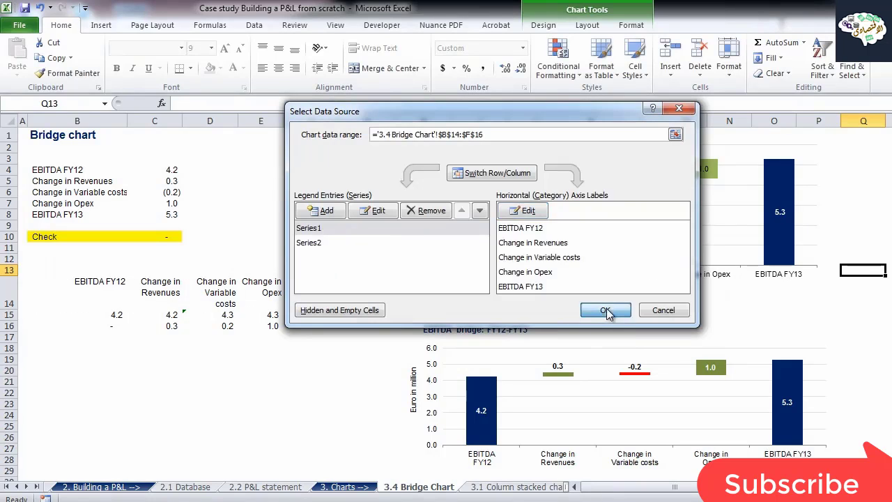
left_click(606, 311)
left_click(350, 202)
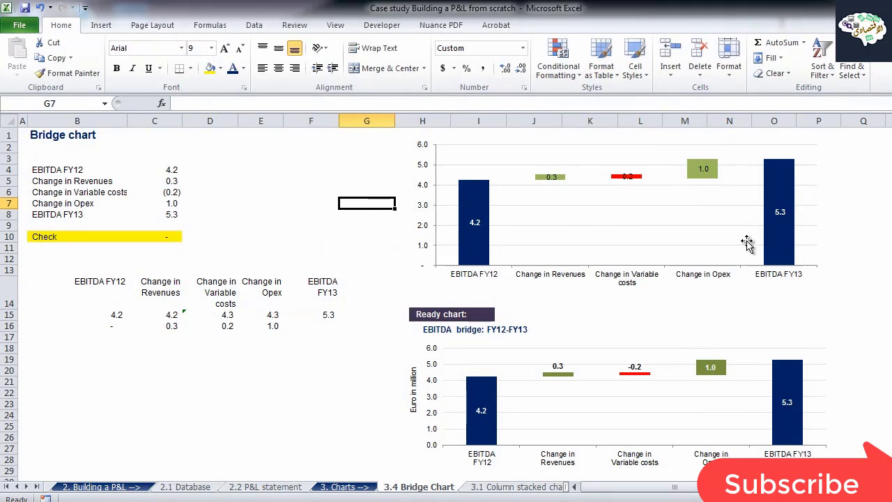
Add a rotated vertical axis title 'Euro in million' to the upper bridge chart.
left_click(860, 249)
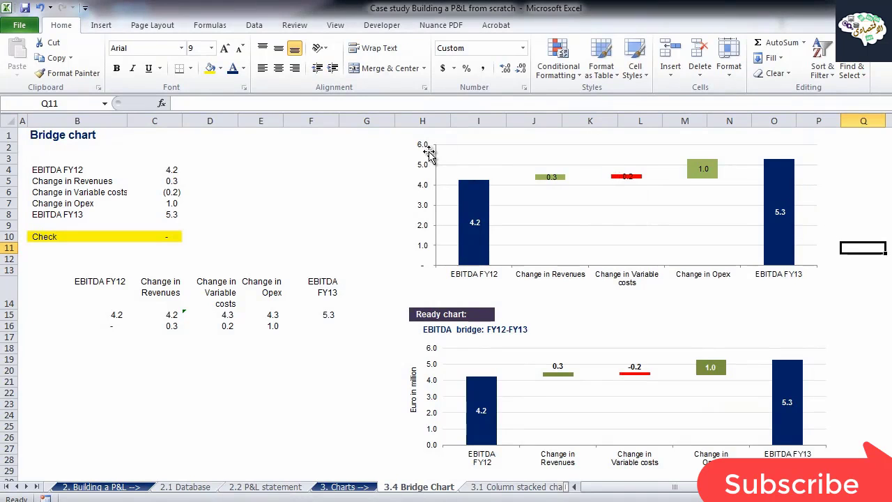
left_click(474, 155)
left_click(588, 25)
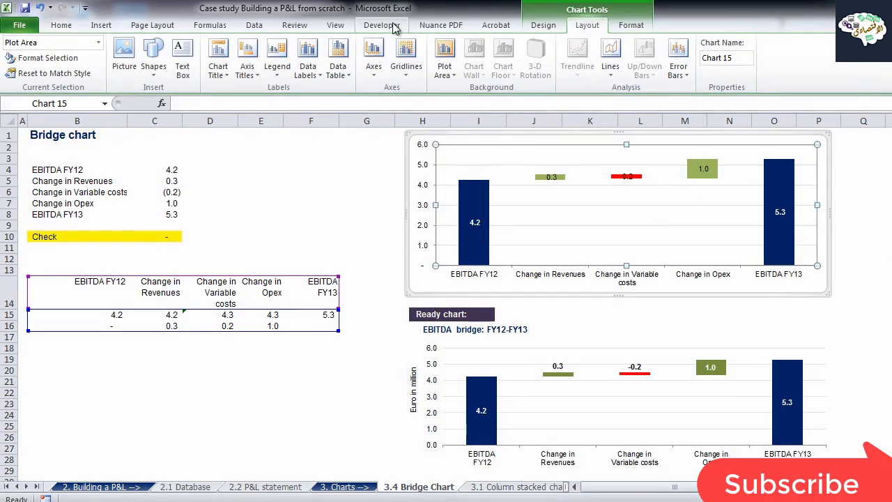
left_click(251, 72)
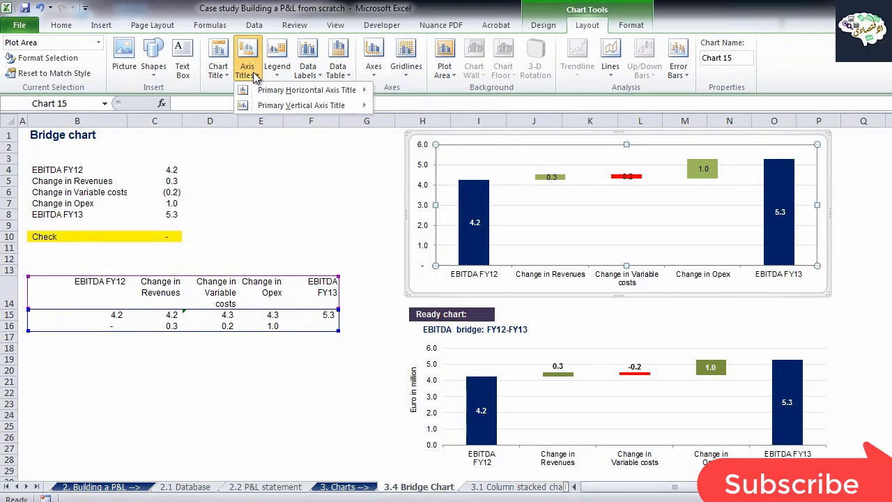
mouse_move(277, 105)
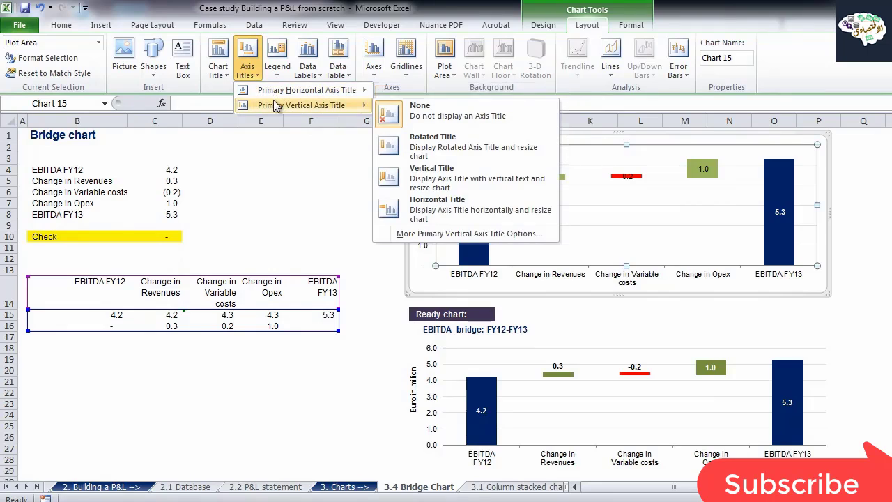
left_click(425, 139)
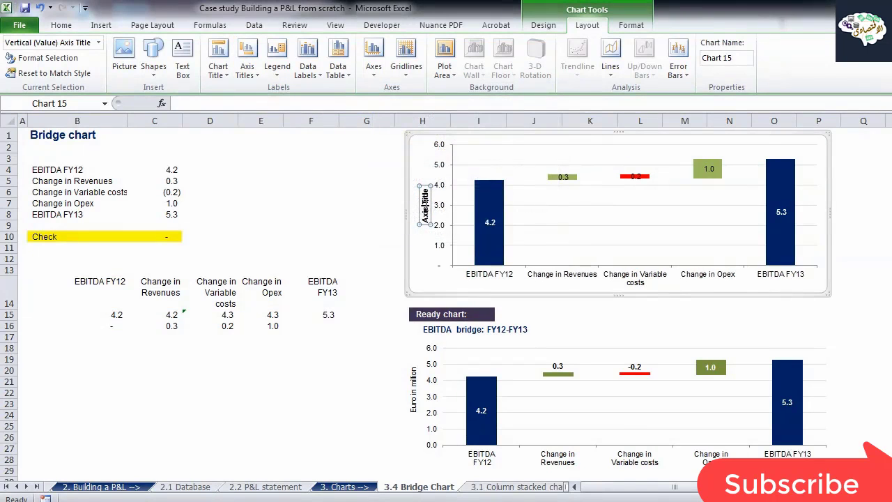
type("Eur")
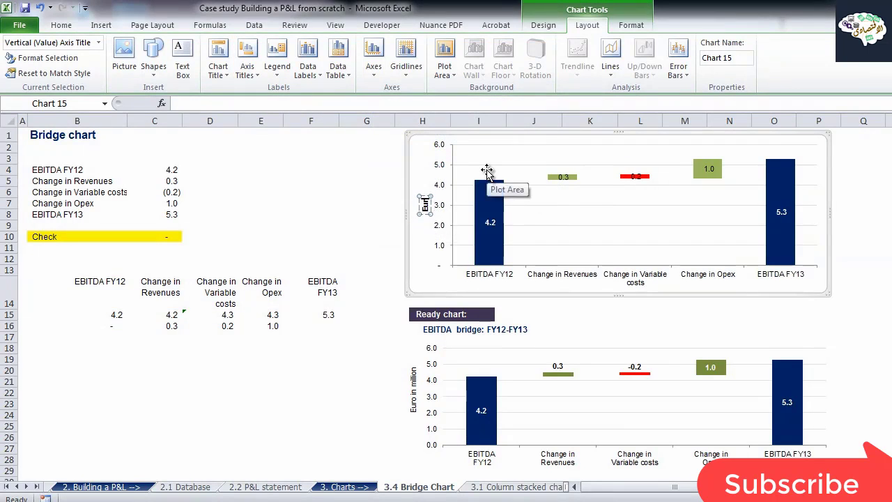
type("o in mil")
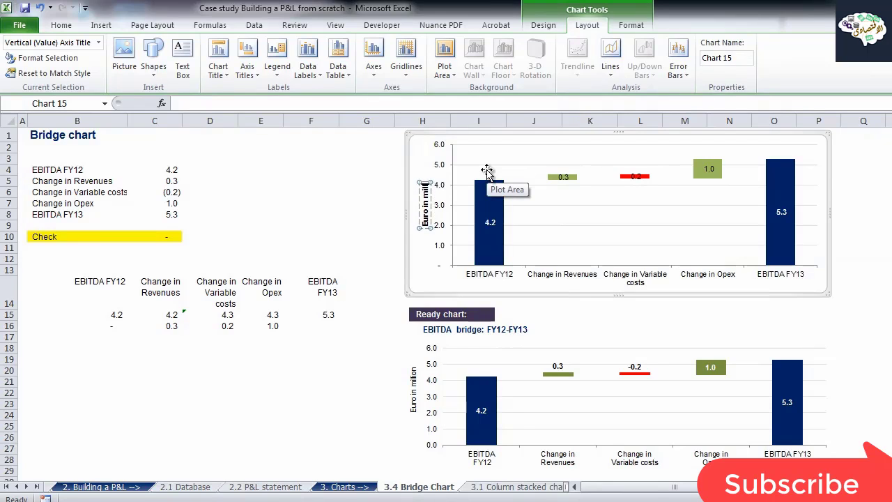
type("lion")
left_click(287, 192)
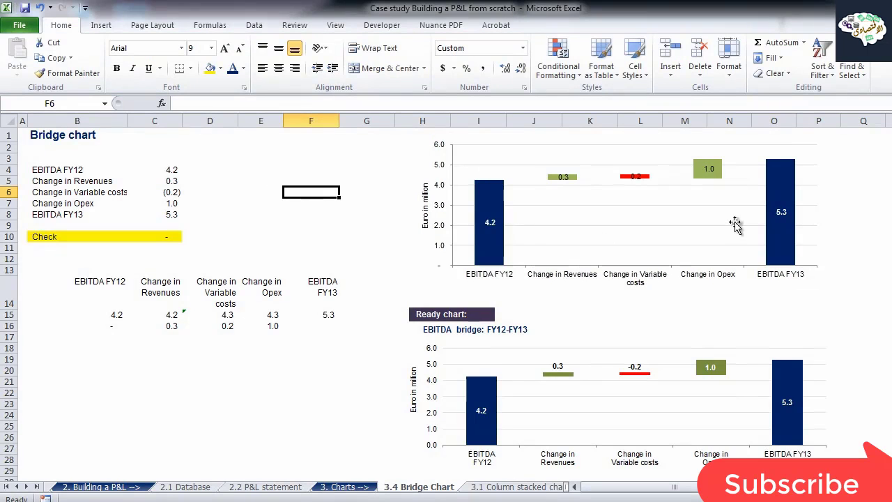
Move the 0.2 and 0.3 data labels above their red and green bars.
left_click(809, 224)
left_click(636, 175)
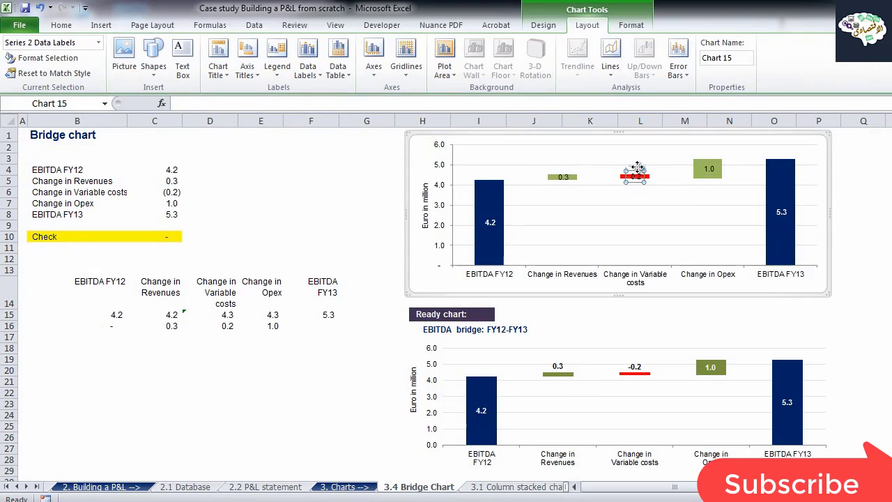
left_click_drag(635, 174, 635, 166)
left_click_drag(568, 178, 569, 166)
left_click(864, 224)
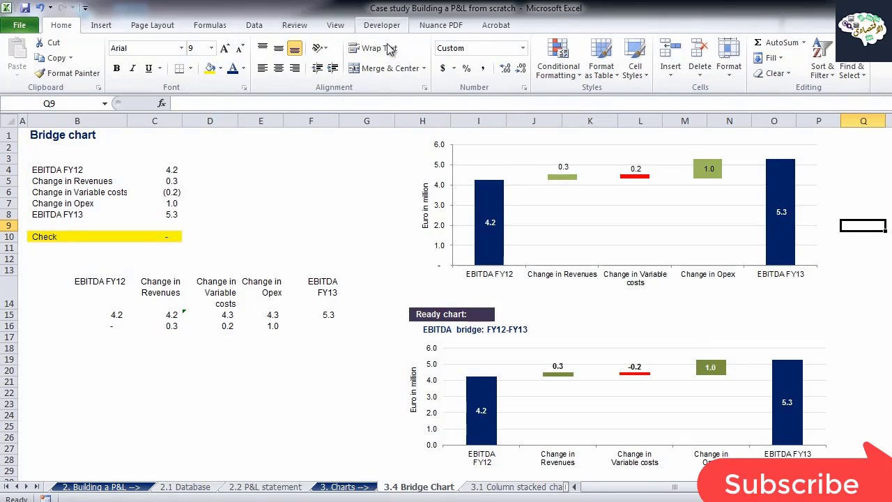
Add a chart title above the upper chart reading 'EBITDA bridge FY12-FY13'.
left_click(472, 155)
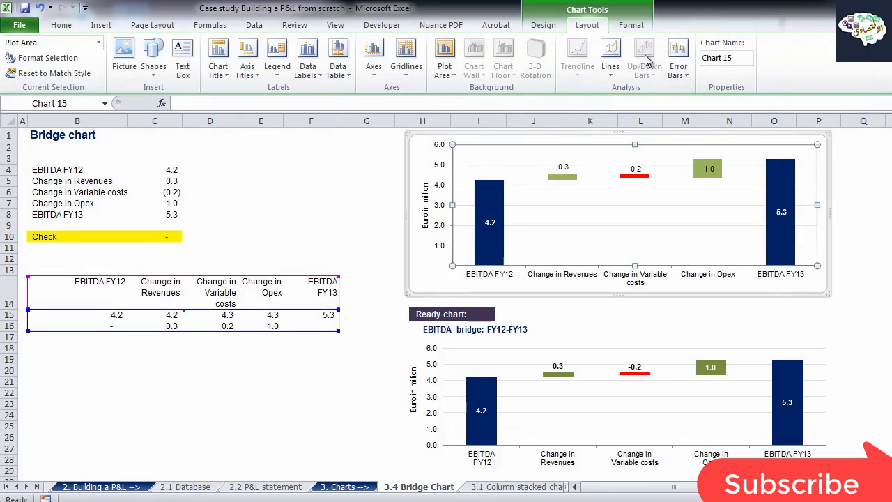
left_click(219, 68)
left_click(251, 155)
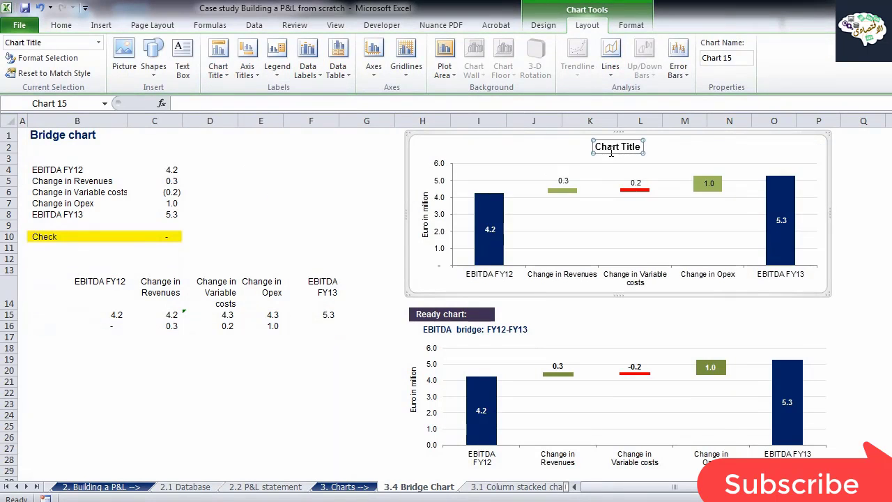
double_click(611, 150)
type("EBI")
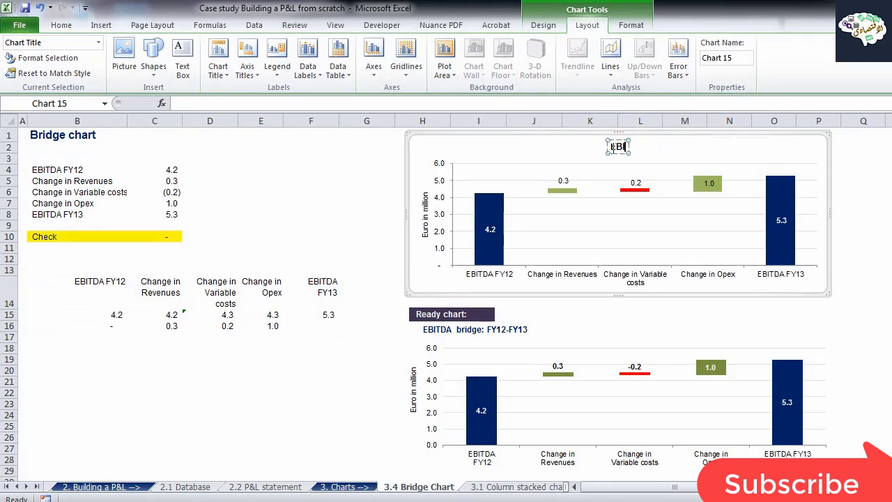
type("TDA bridg")
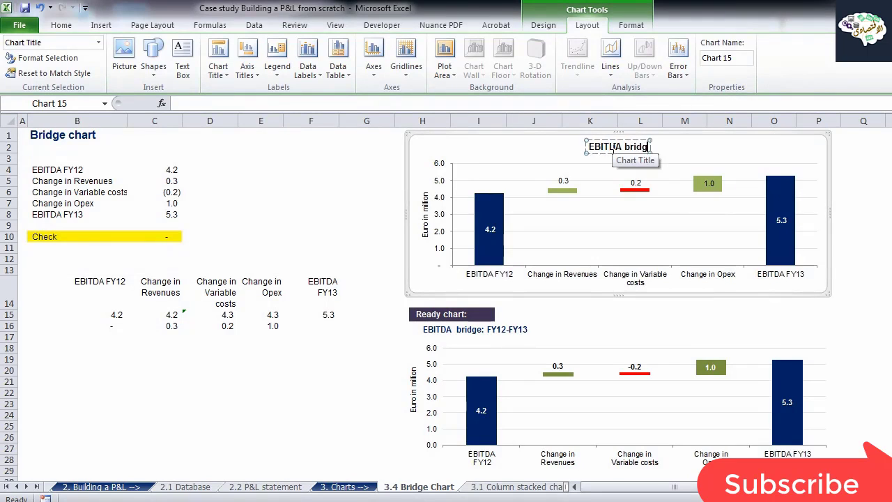
type("e FY12")
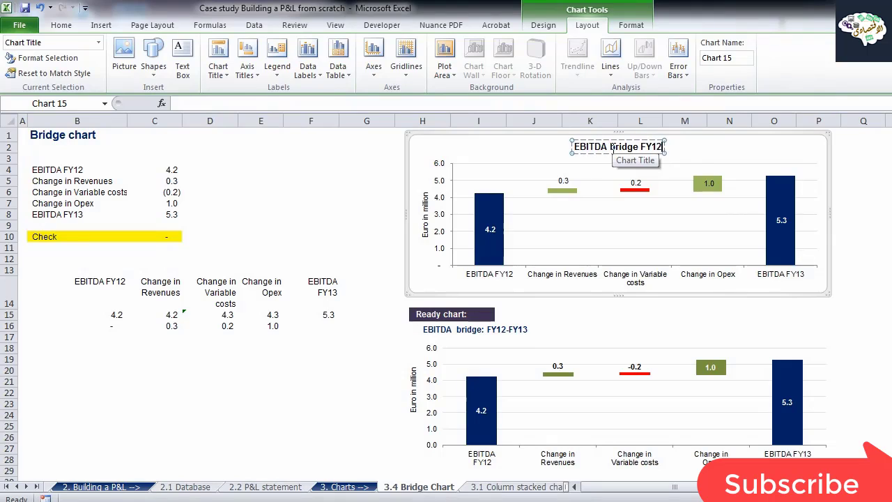
type("-FY13")
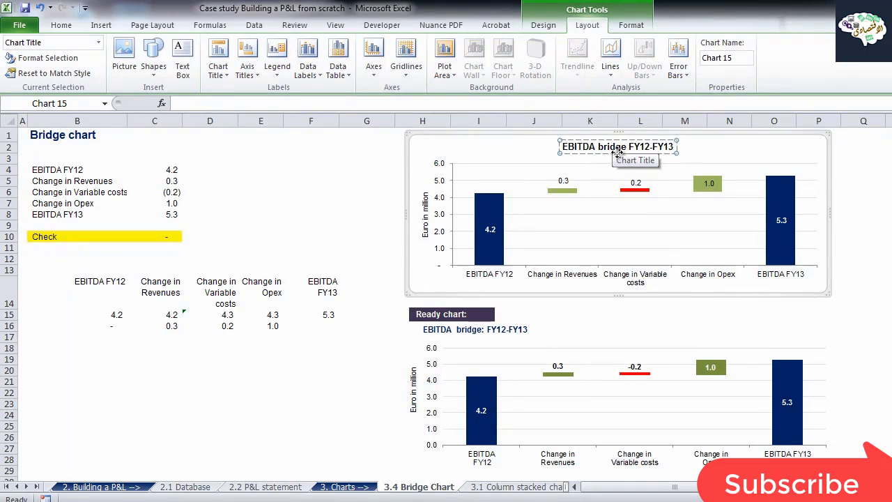
Format the title as 9 pt dark blue and align it to the chart's left side.
triple_click(618, 148)
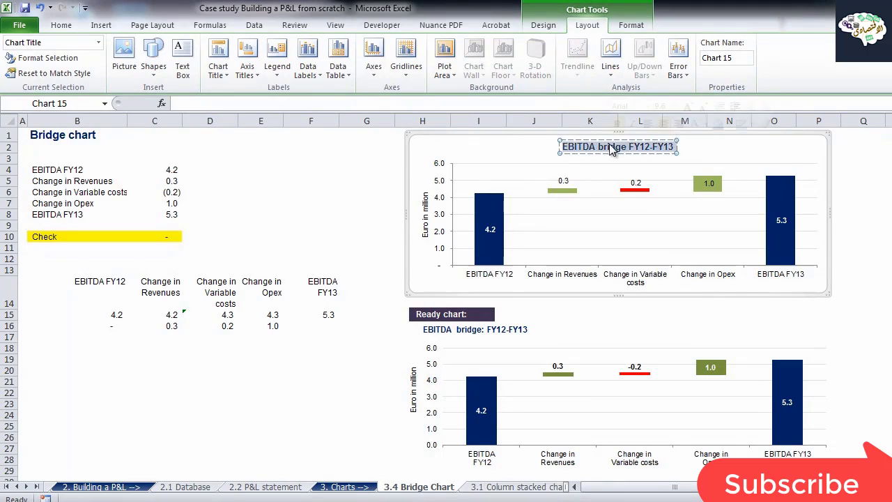
left_click(638, 107)
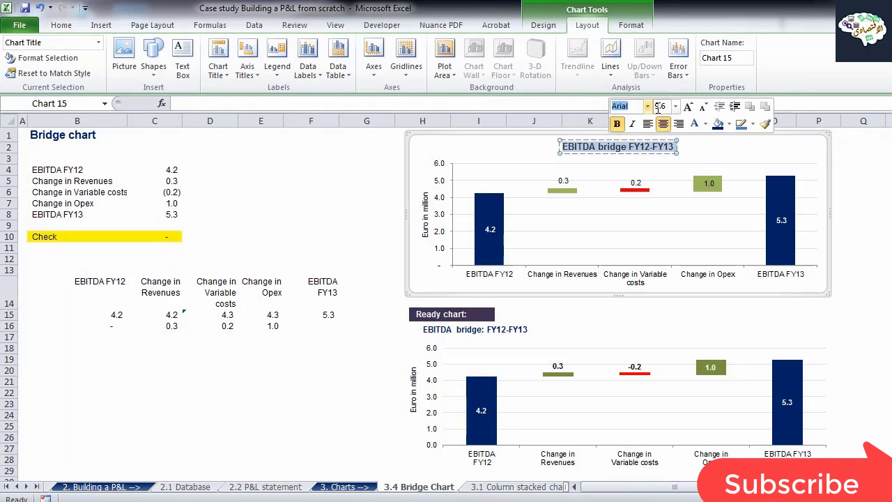
left_click(660, 107)
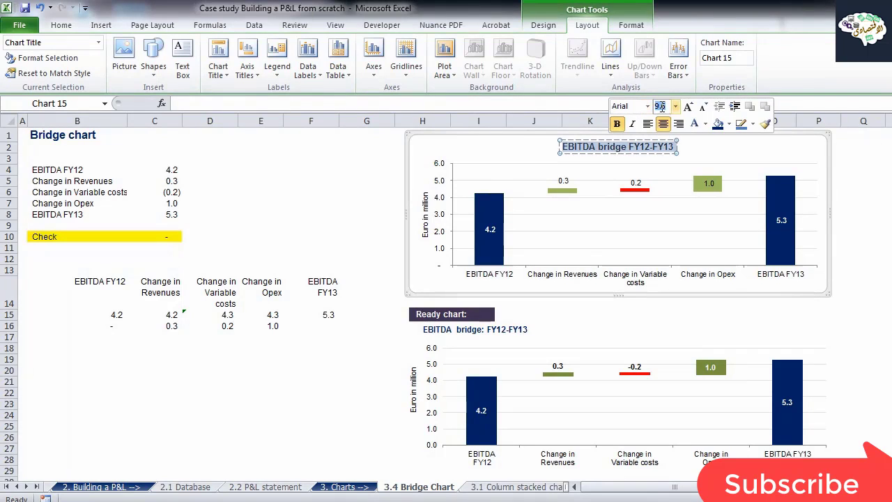
type("9")
key("Return")
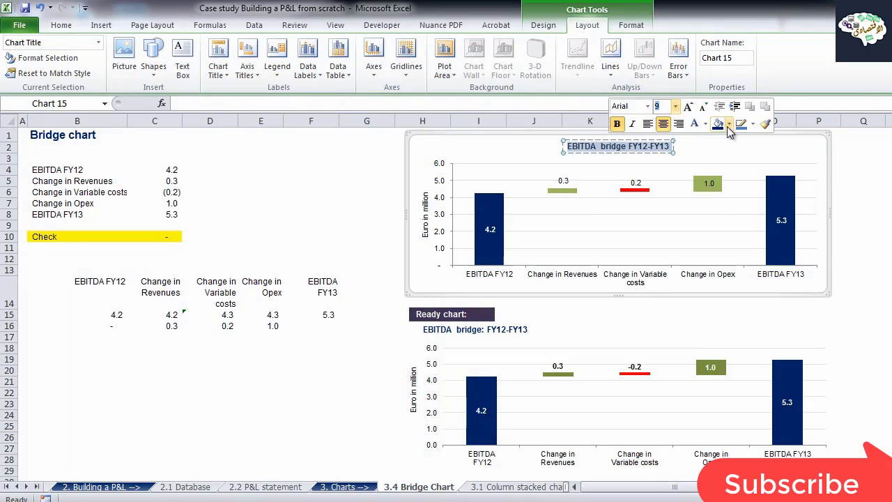
left_click(707, 125)
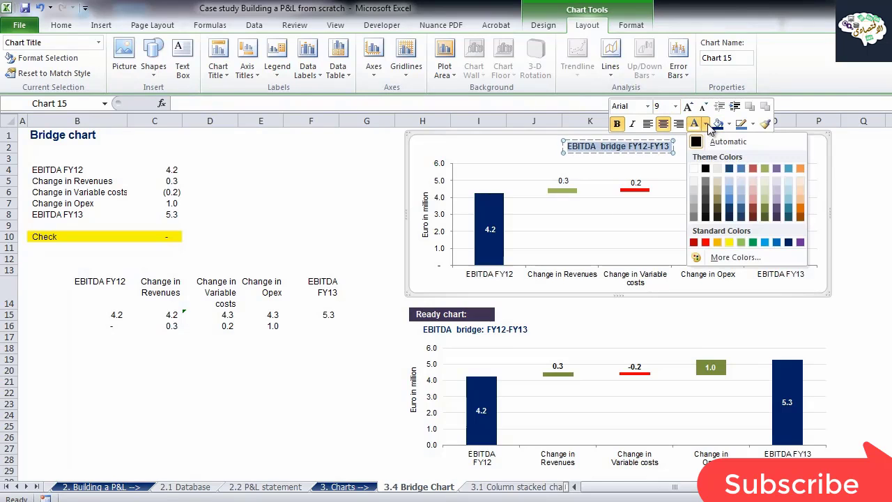
left_click(788, 242)
left_click_drag(631, 150, 493, 154)
left_click(358, 158)
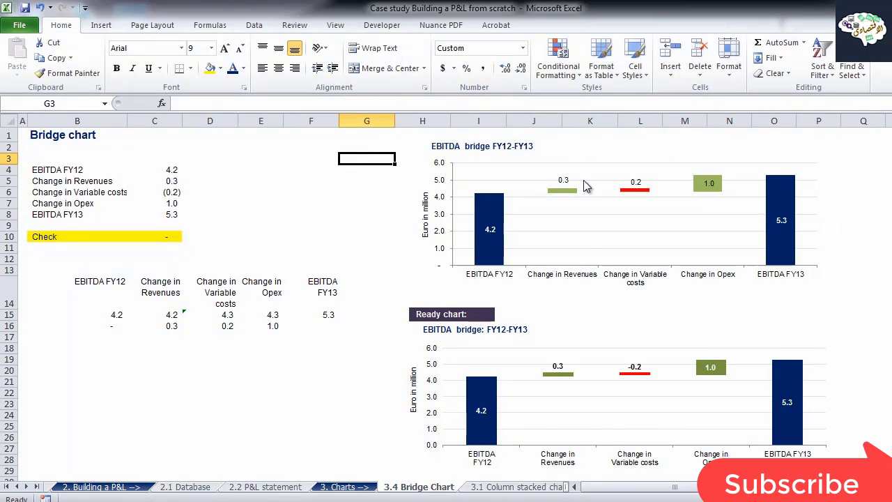
left_click(562, 177)
left_click(562, 177)
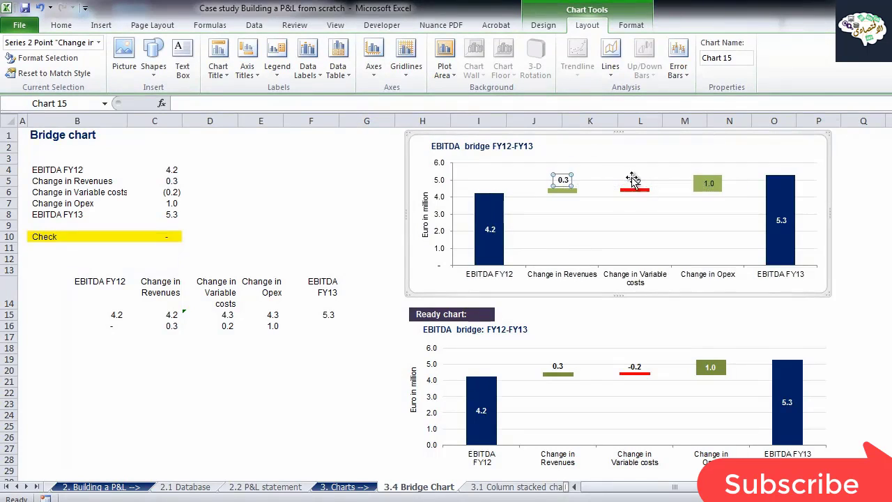